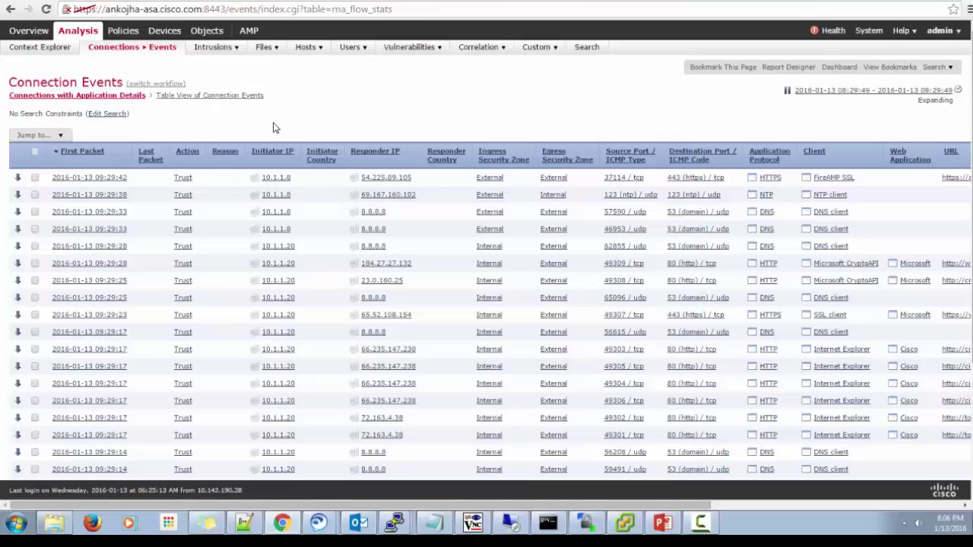
Open the Device Management list and switch to the PuTTY session with the Defense Center's root shell.
mouse_move(156, 36)
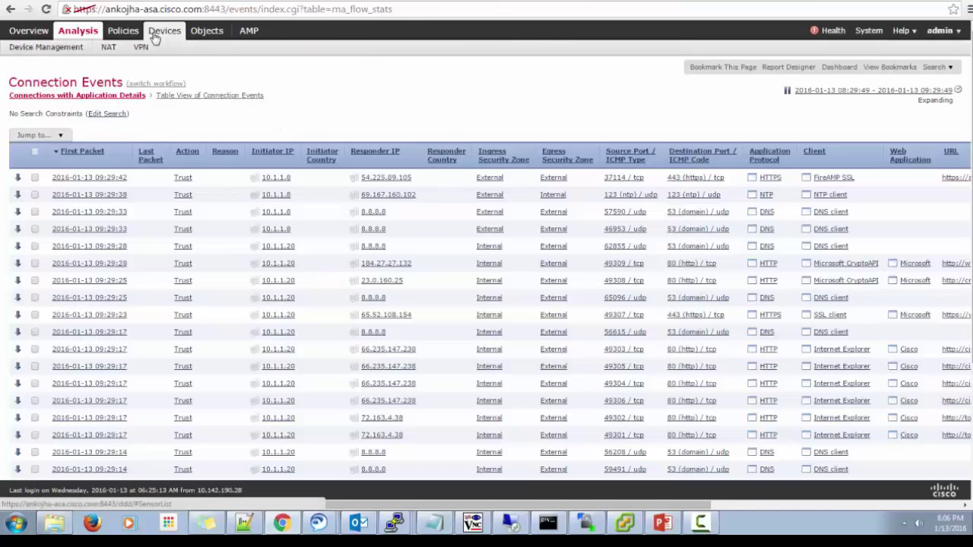
click(61, 49)
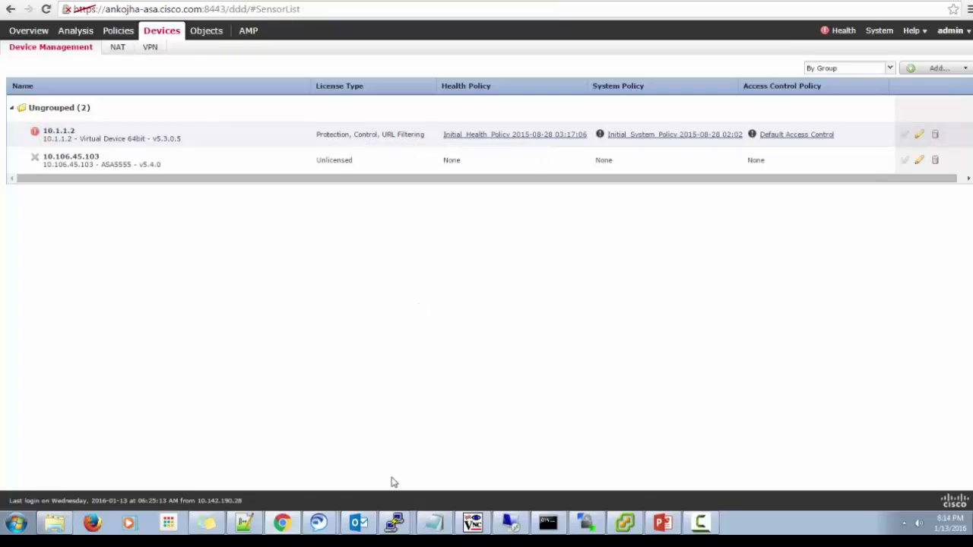
mouse_move(396, 522)
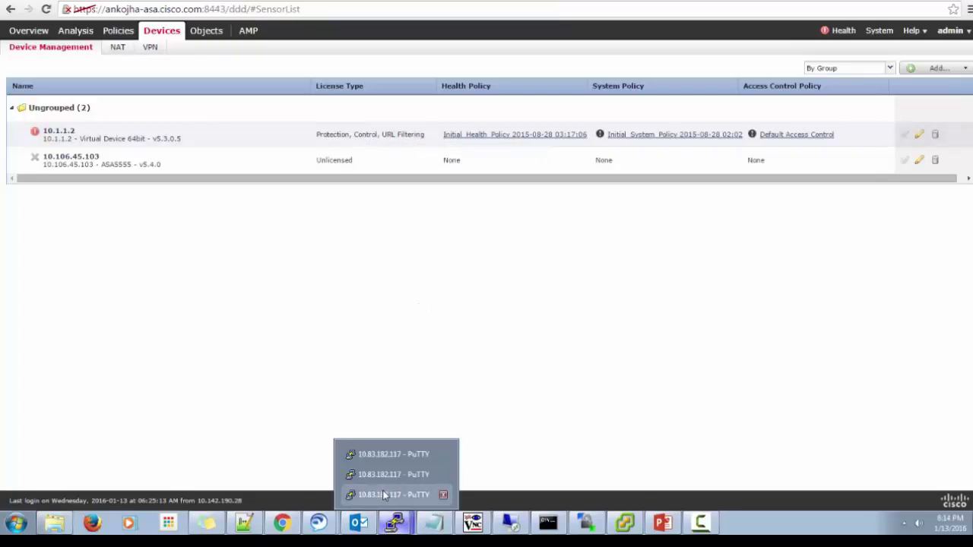
click(383, 494)
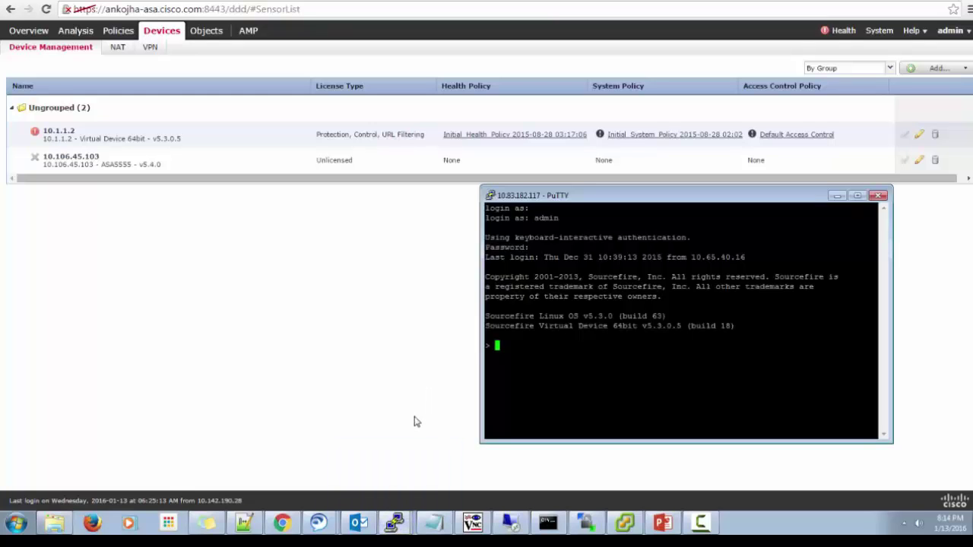
click(396, 523)
mouse_move(395, 523)
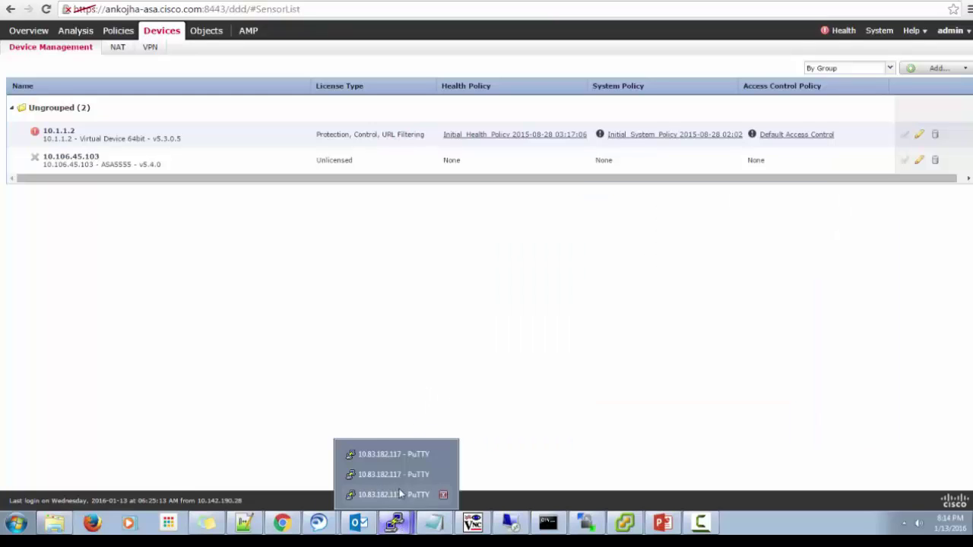
click(395, 475)
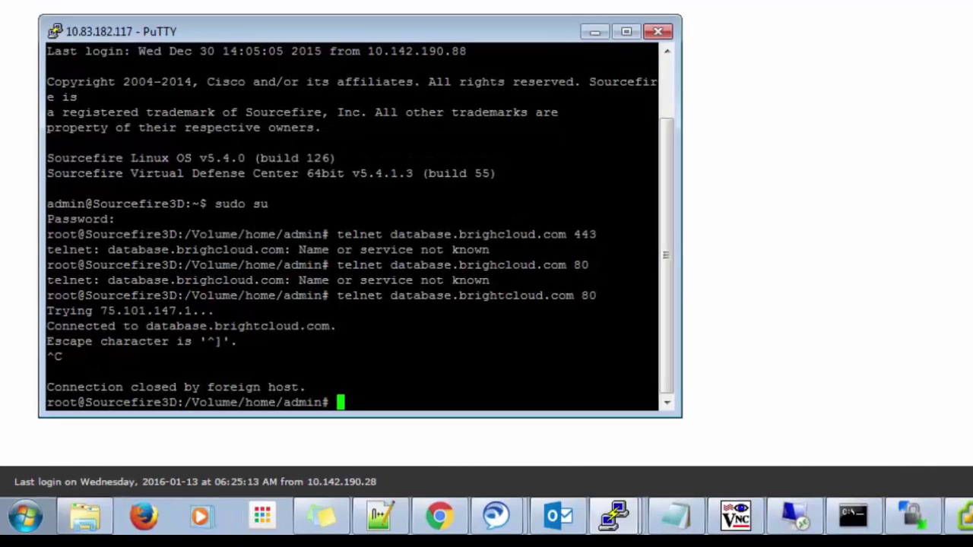
Test the Defense Center's connectivity to database.brightcloud.com on port 443 with telnet, and end the connection.
text(telnet )
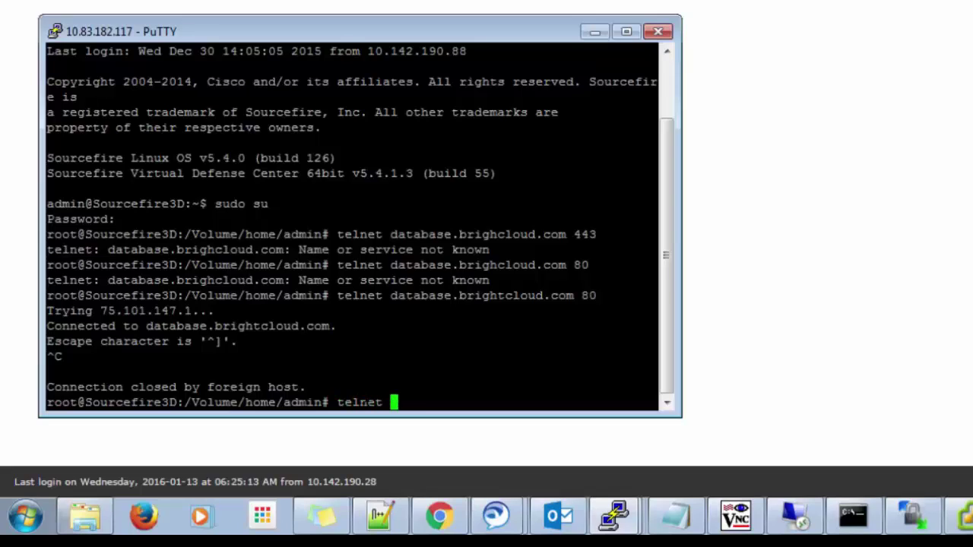
text(databse)
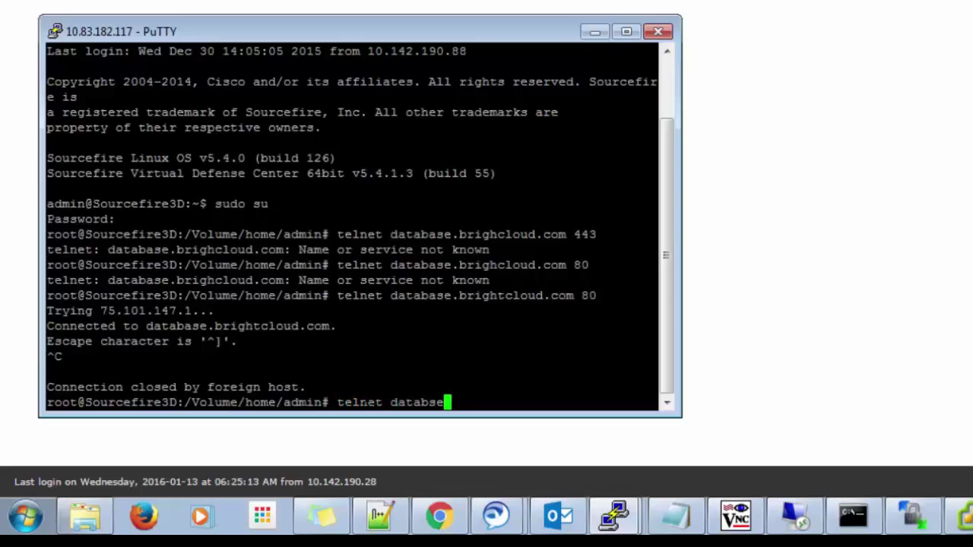
key(BackSpace)
key(BackSpace)
text(ase.brigh)
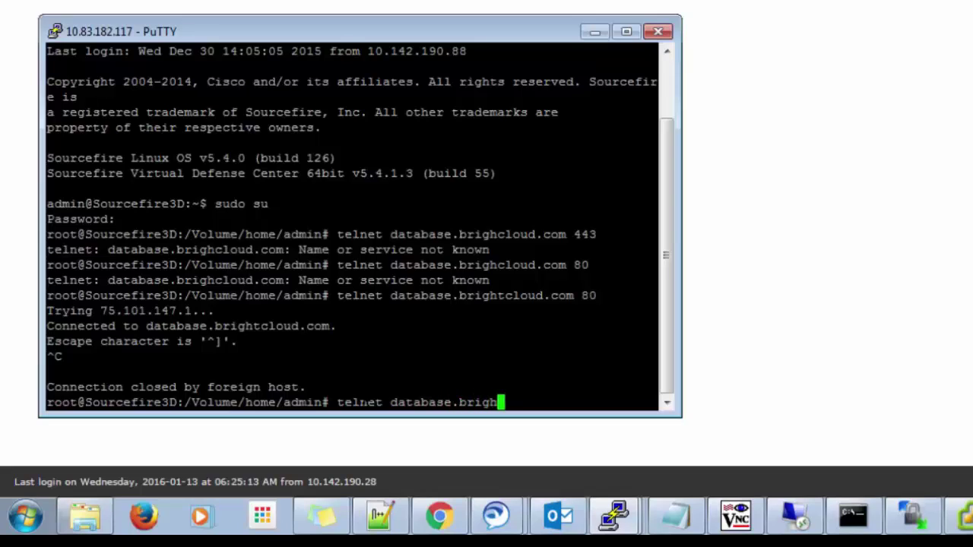
text(tcloud.)
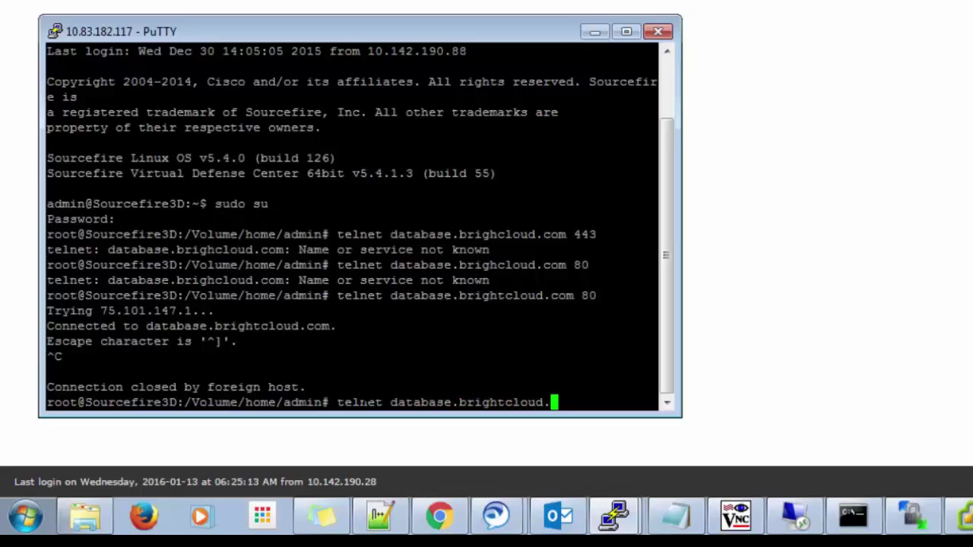
text(com 443)
key(Return)
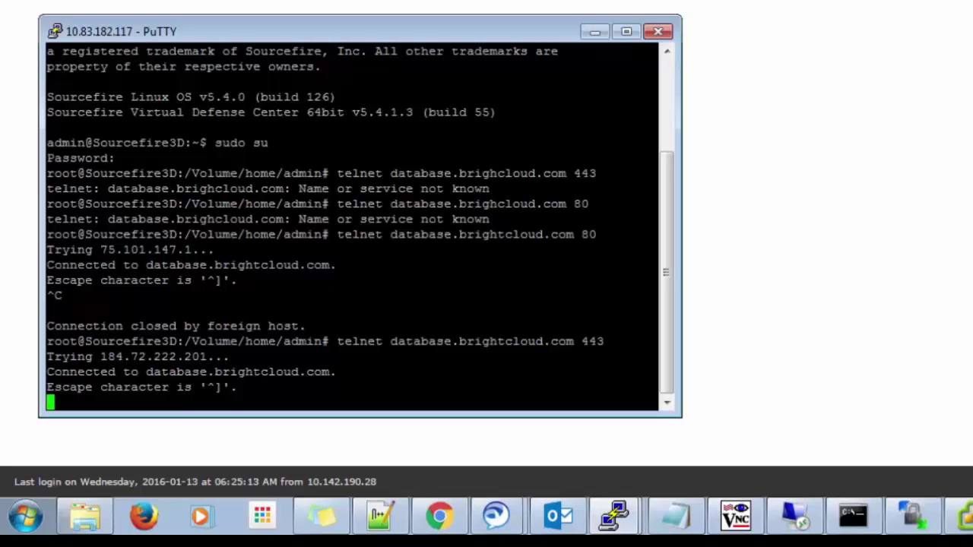
key(ctrl+c)
key(Return)
key(Return)
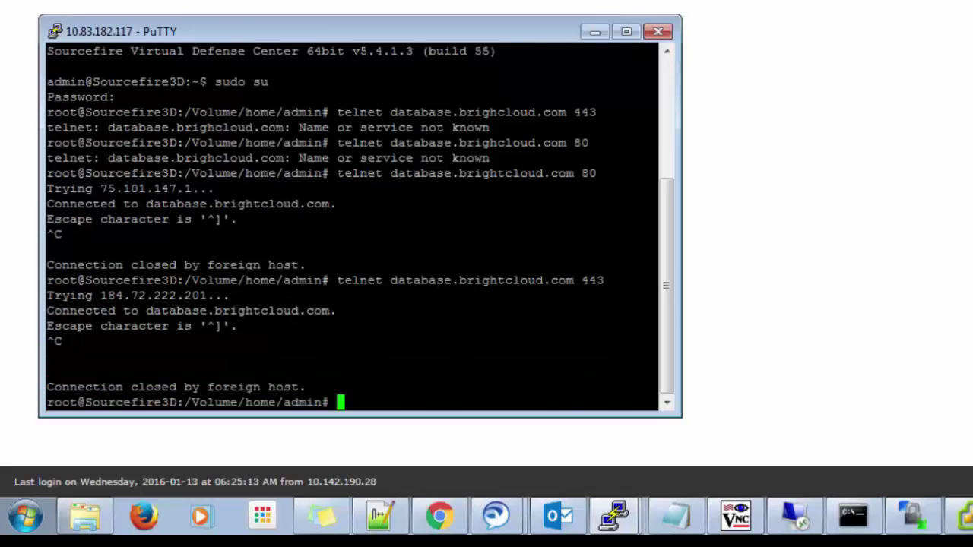
Reuse the previous telnet command to test service.brightcloud.com on port 80, and interrupt the connection.
key(Up)
key(Left)
key(Left)
key(Left)
key(Left)
key(Left)
key(Left)
key(Left)
key(Left)
key(Left)
key(Left)
key(Left)
key(Left)
key(Left)
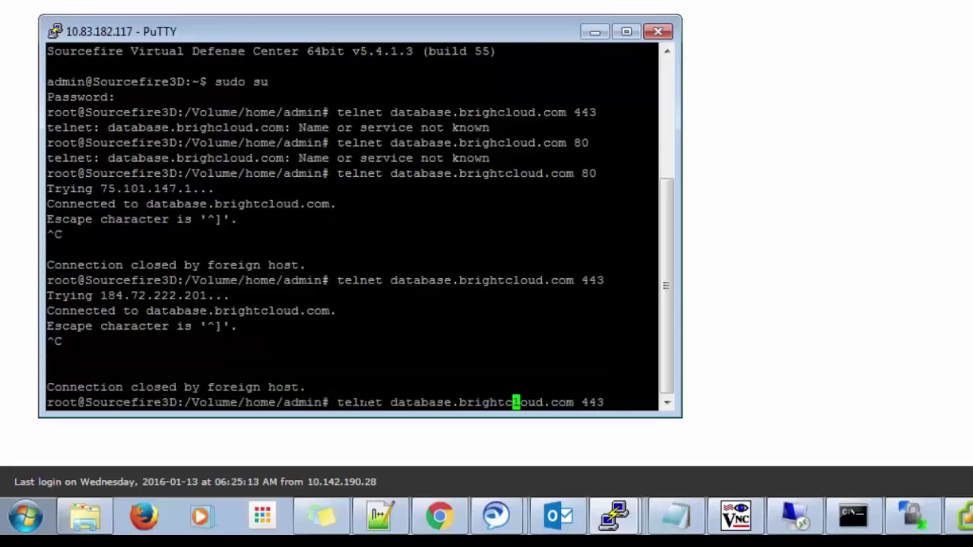
key(Left)
key(Left)
key(Left)
key(Left)
key(Left)
key(Left)
key(Left)
key(BackSpace)
key(BackSpace)
key(BackSpace)
key(BackSpace)
key(BackSpace)
key(BackSpace)
key(BackSpace)
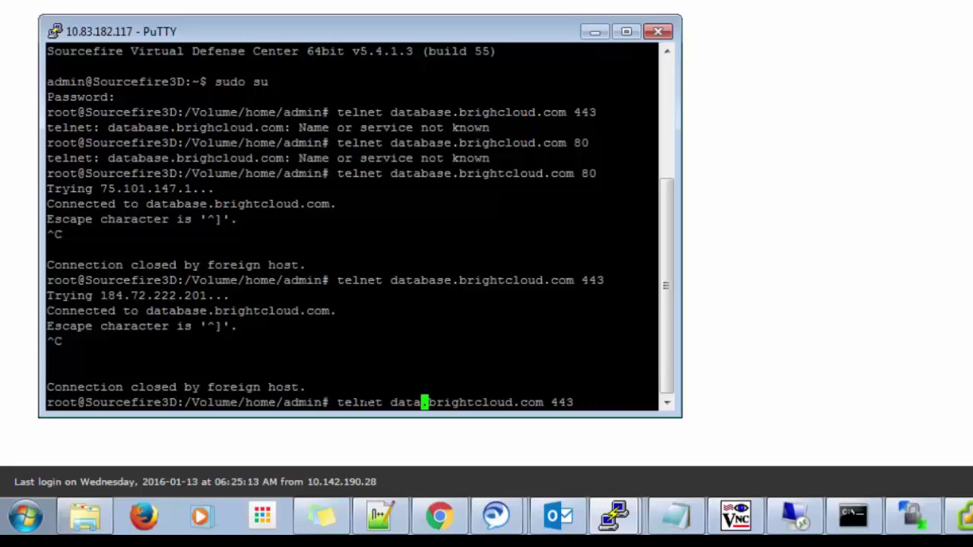
key(BackSpace)
text(service)
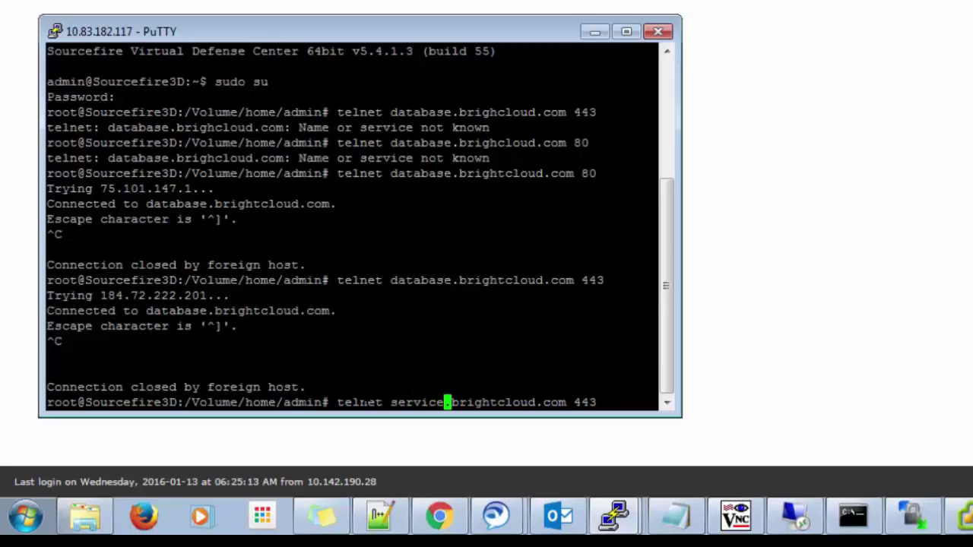
key(Right)
key(Right)
key(Right)
key(Right)
key(Right)
key(Right)
key(Right)
key(Right)
key(Right)
key(Right)
key(Right)
key(Right)
key(Right)
key(Right)
key(Right)
key(Right)
key(Right)
key(Right)
key(Right)
key(Right)
key(BackSpace)
key(BackSpace)
key(BackSpace)
key(BackSpace)
text(80)
key(Return)
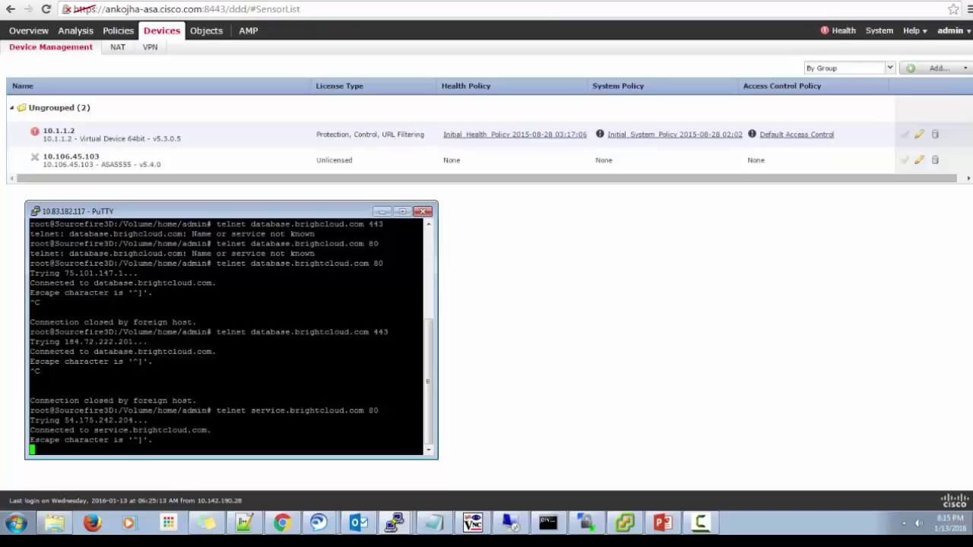
key(ctrl+c)
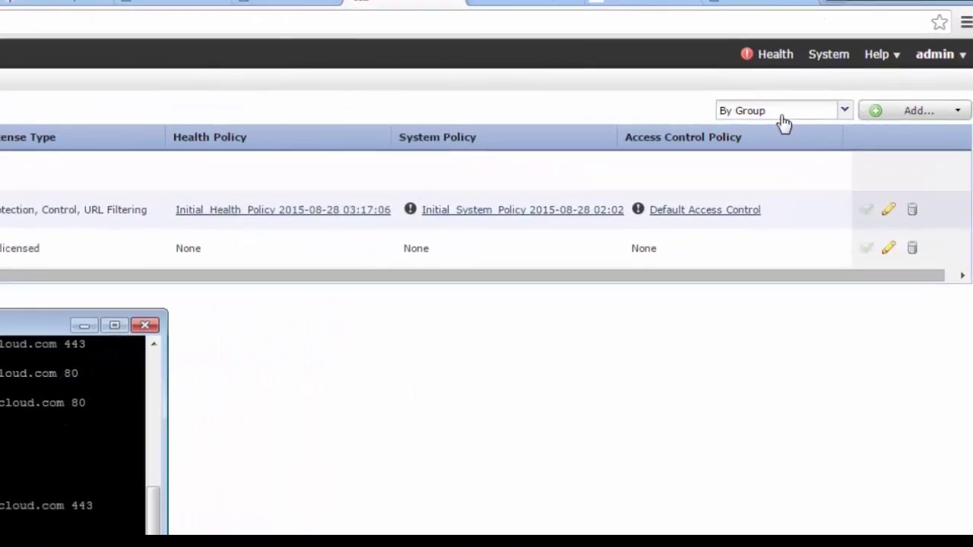
Return to the web interface and open the Cloud Services settings in the local system configuration.
mouse_move(878, 32)
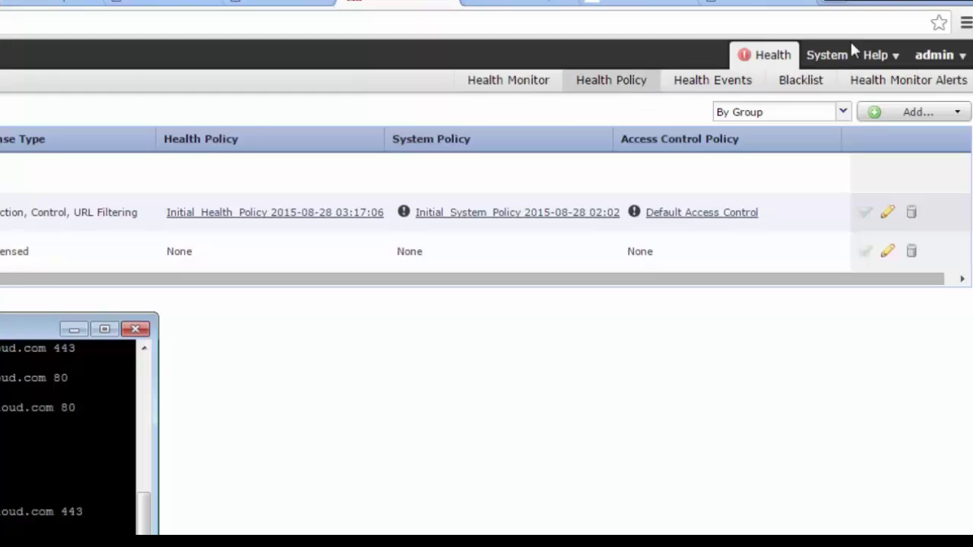
mouse_move(642, 80)
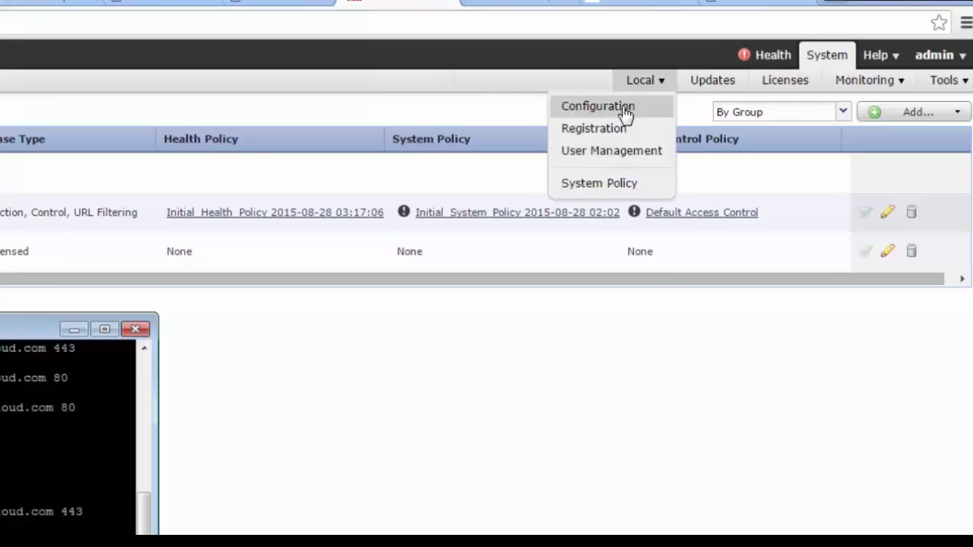
click(625, 108)
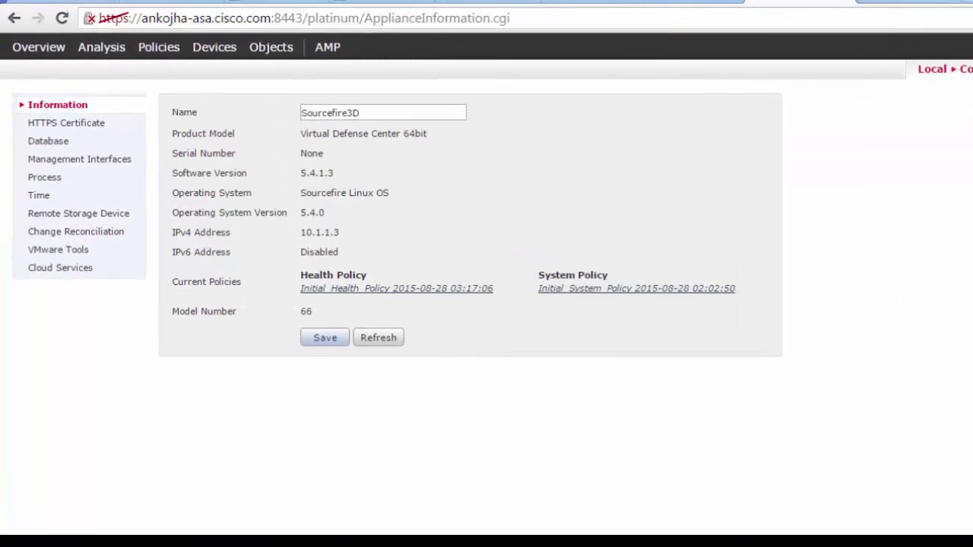
click(77, 269)
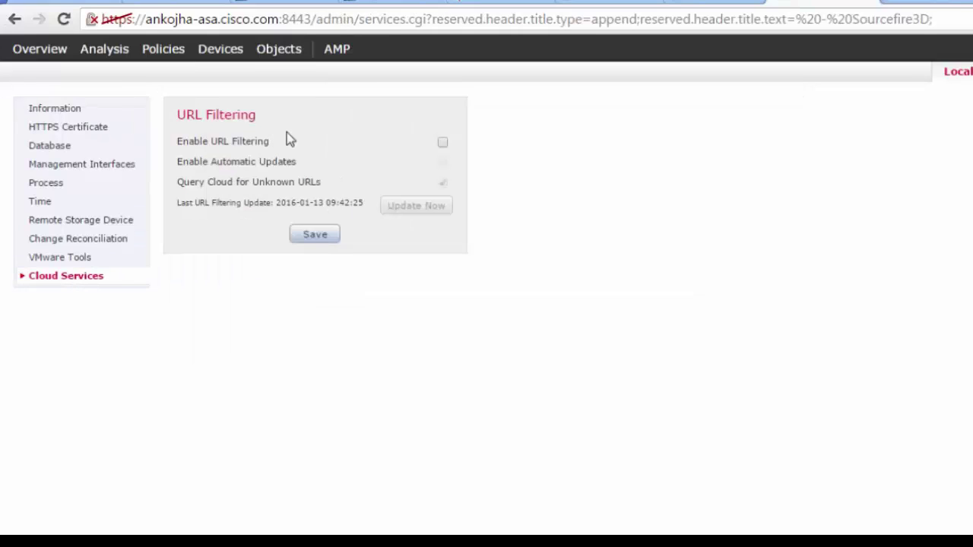
Enable URL Filtering and Automatic Updates, and start an immediate URL filtering update.
click(444, 144)
click(444, 164)
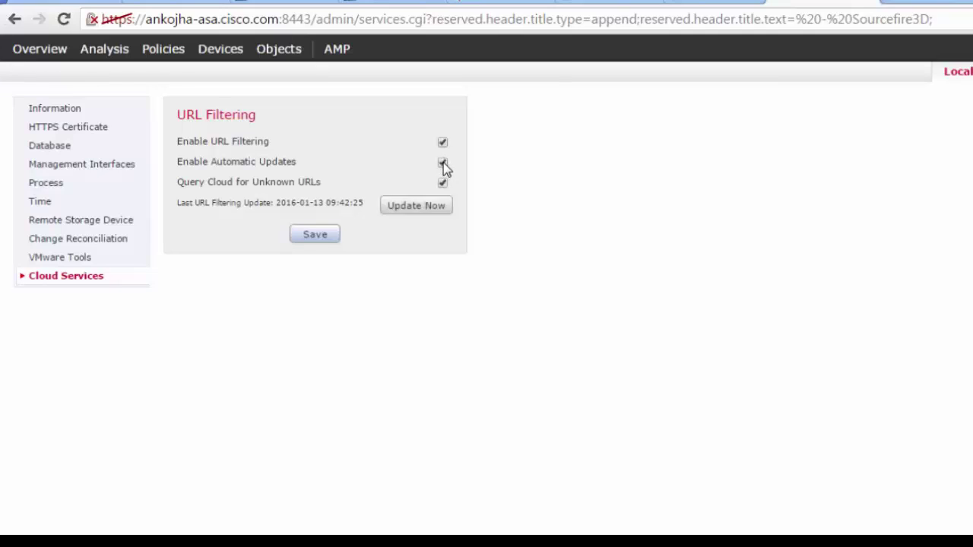
click(418, 211)
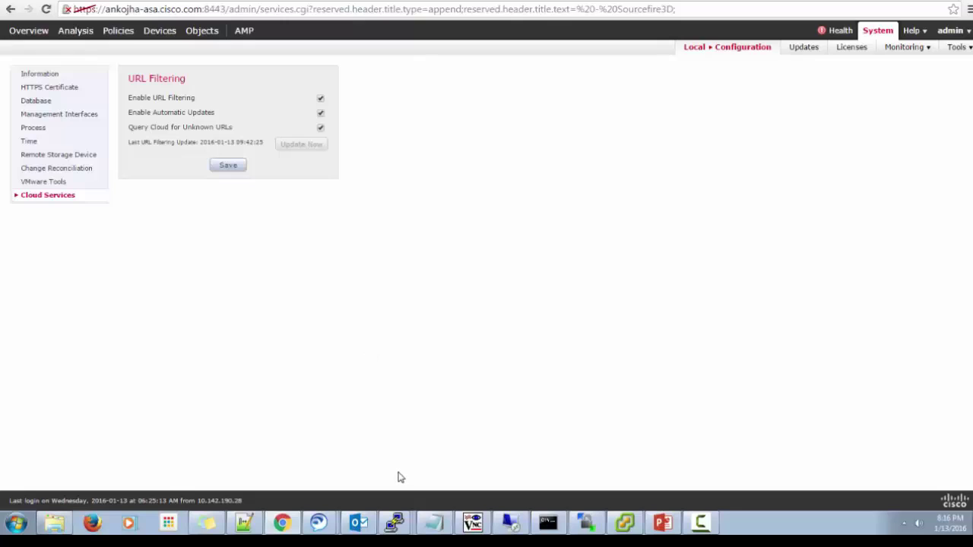
Return to the Defense Center's root PuTTY session and change to the /var/sf/cloud_download directory.
mouse_move(395, 523)
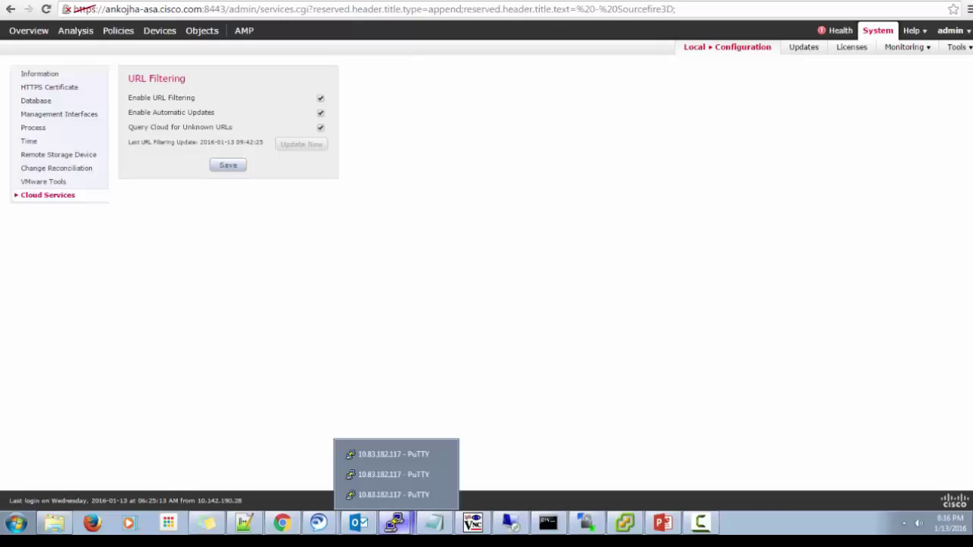
click(394, 475)
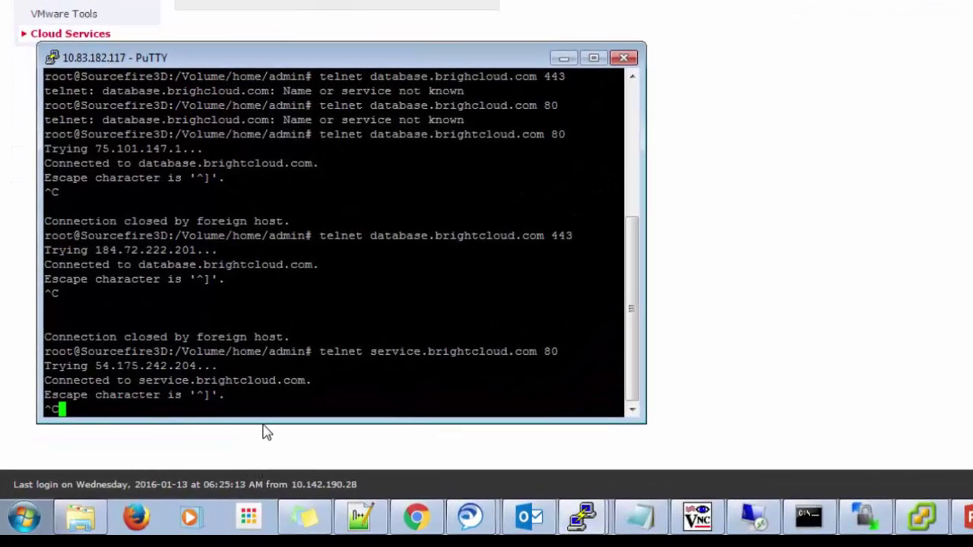
key(Return)
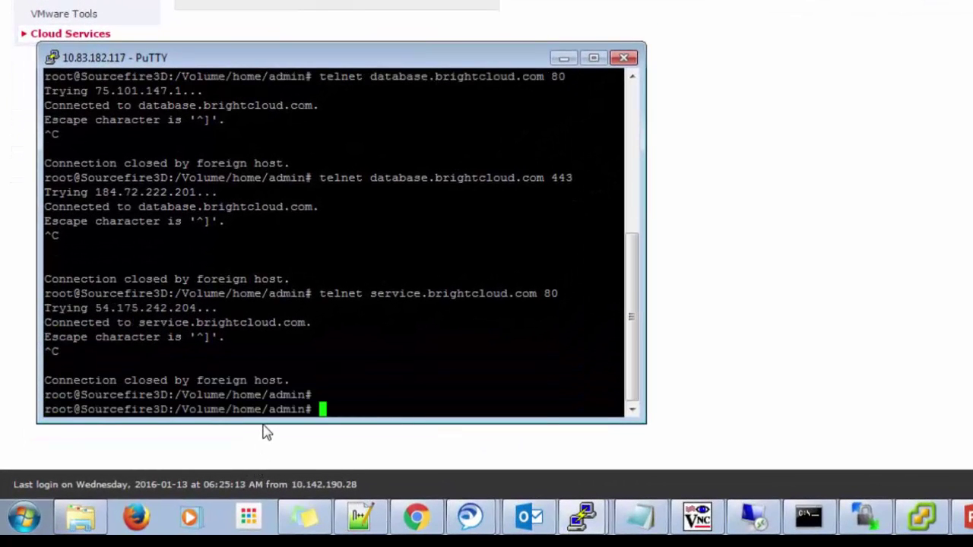
text(cd /var/sf)
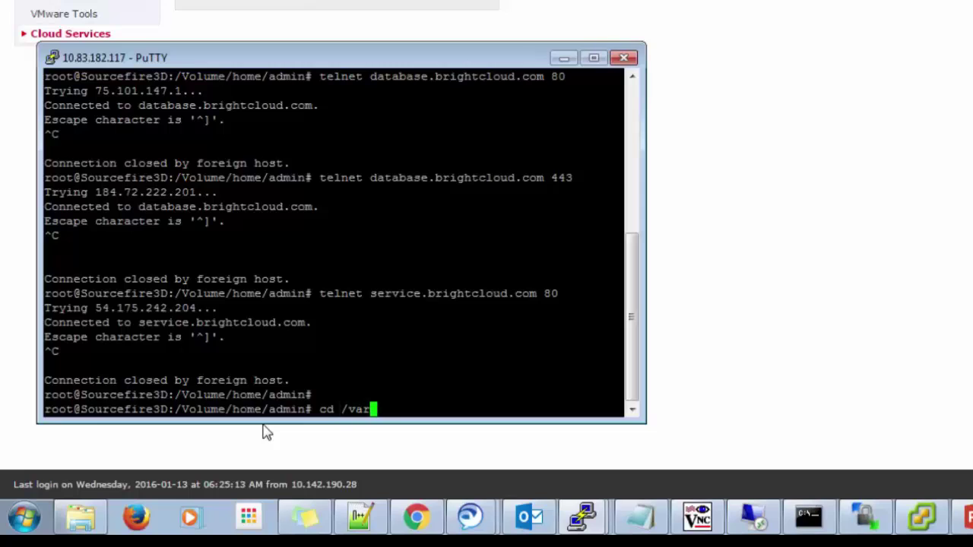
key(Return)
text(cd cloud_do)
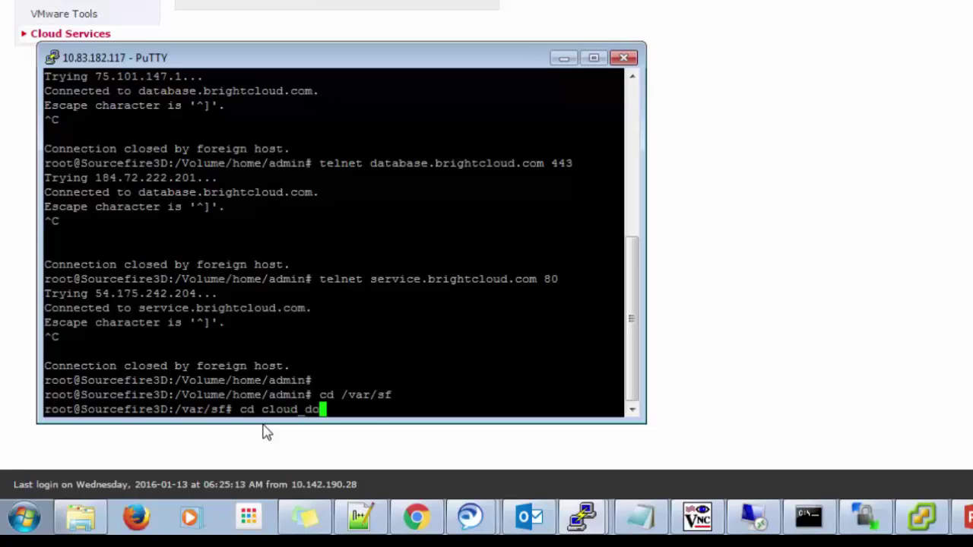
key(Tab)
key(Return)
List the bcdb files with "ls -alrt | grep bcdb" and highlight the full_bcdb_rep_4.685.bin entry.
text(ls -alr)
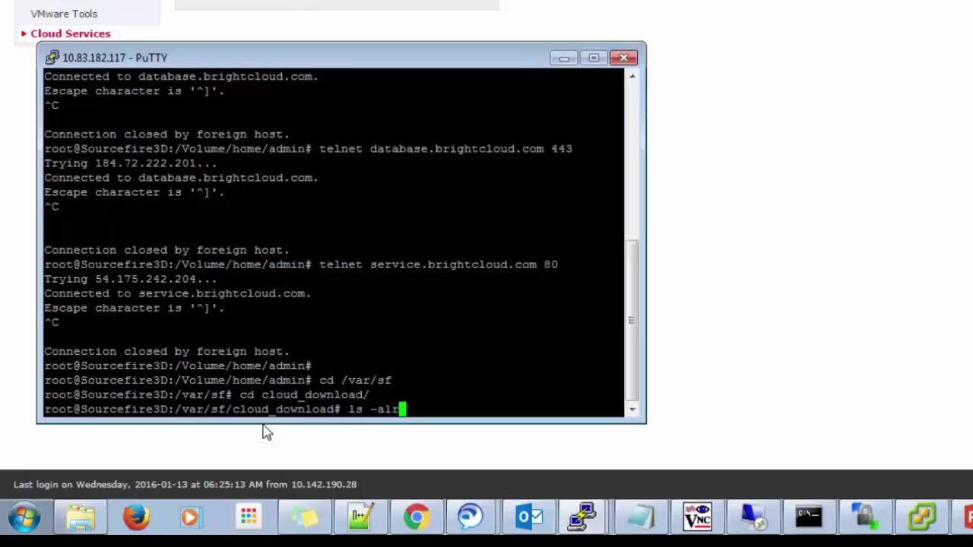
text(t | grep bcdb)
key(Return)
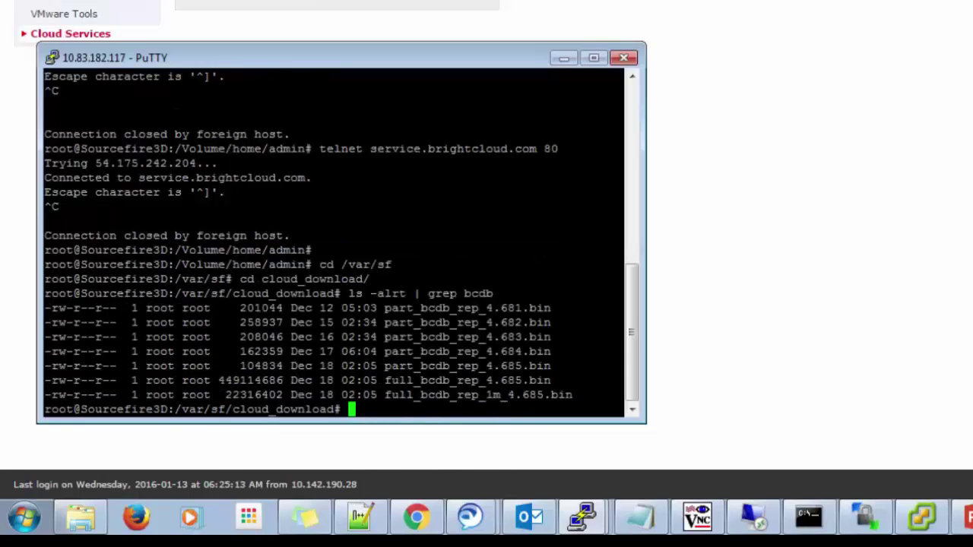
drag(600, 380, 46, 378)
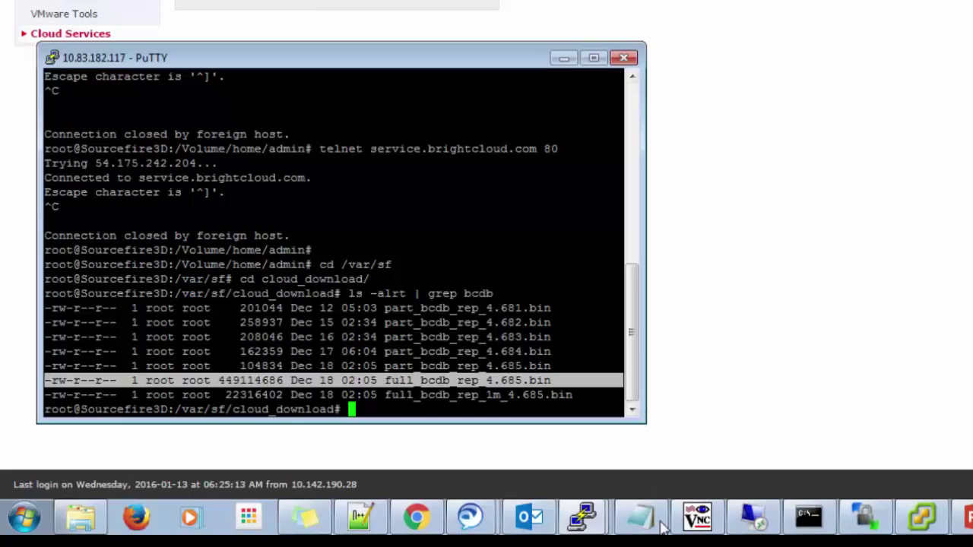
Switch to the managed device's PuTTY session and gain root access from expert mode with "sudo su" and the account password.
click(583, 517)
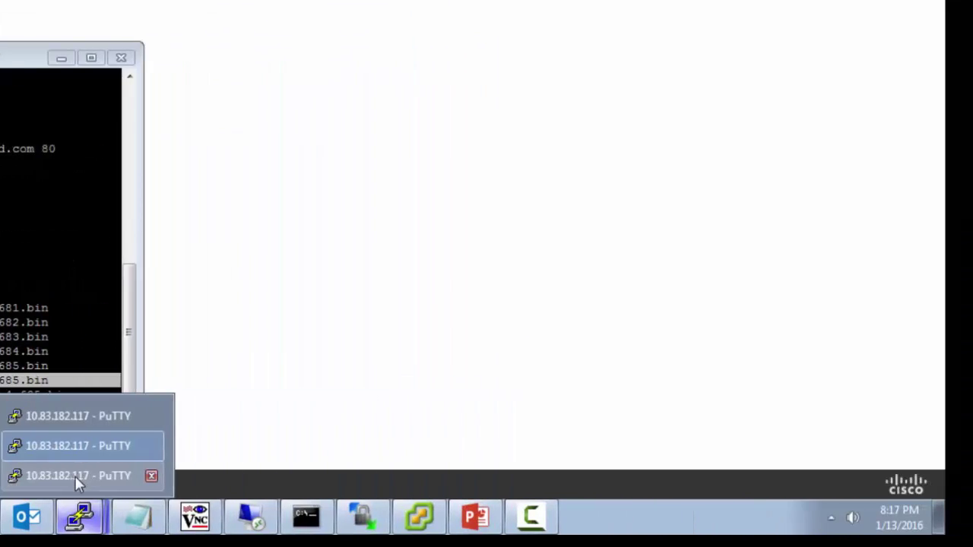
click(76, 476)
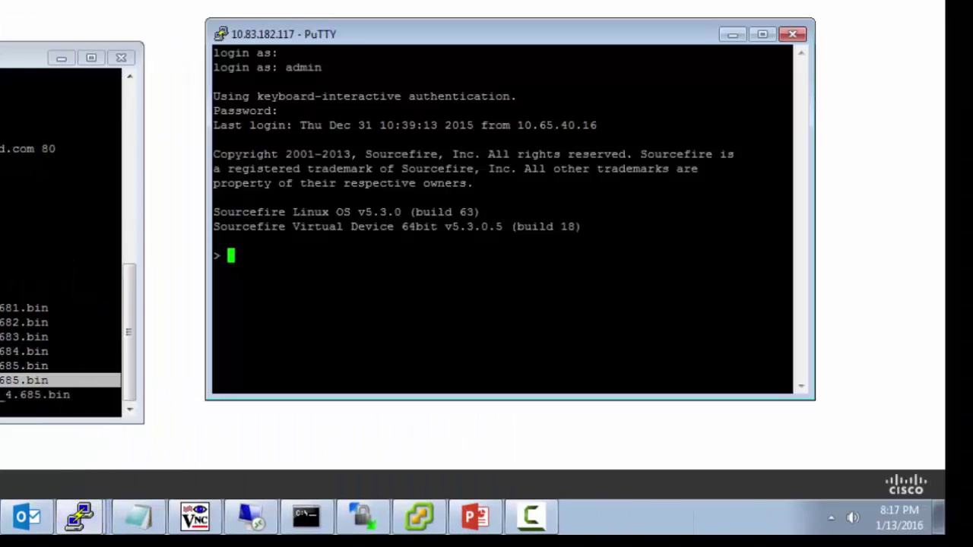
text(expert)
key(Return)
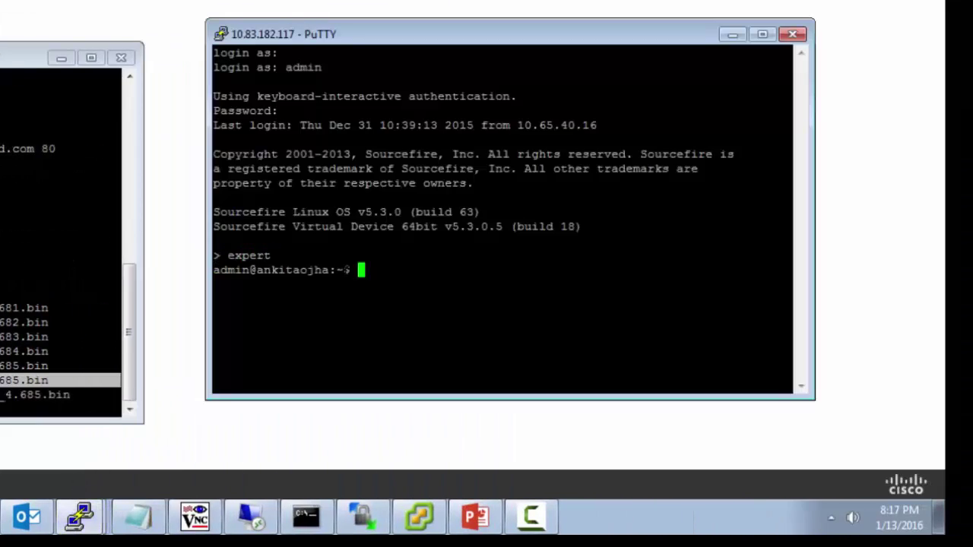
text(sudo su)
key(Return)
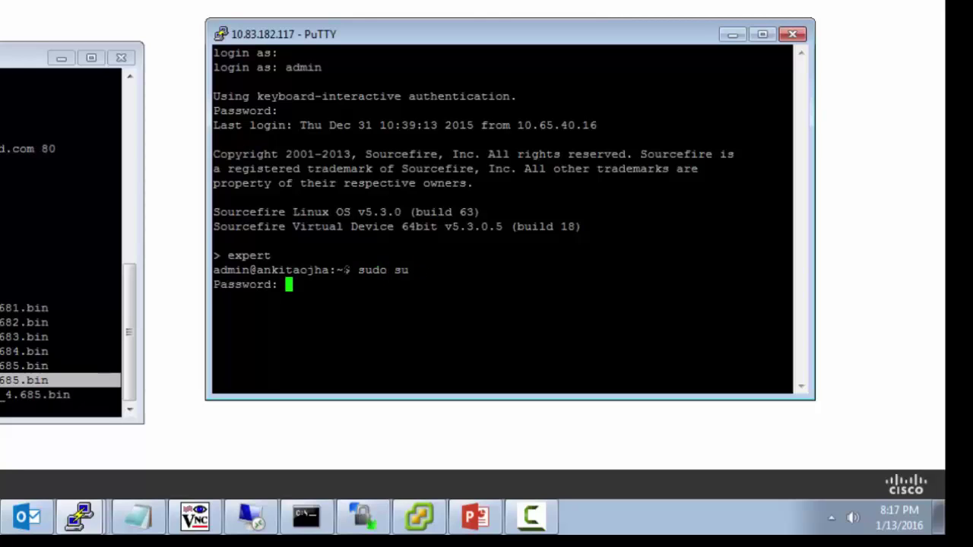
key(Return)
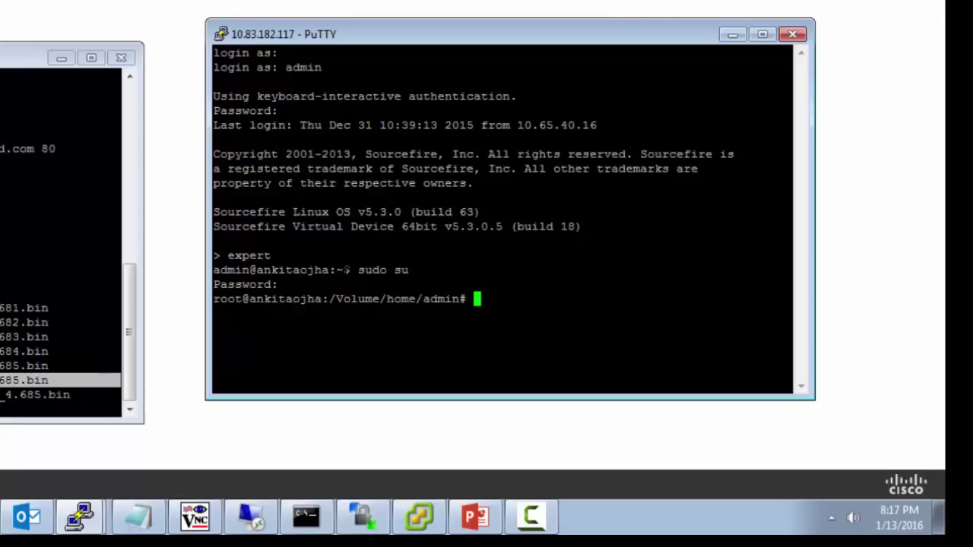
Change to the /var/sf/cloud_download directory on the managed device.
text(cd /var/)
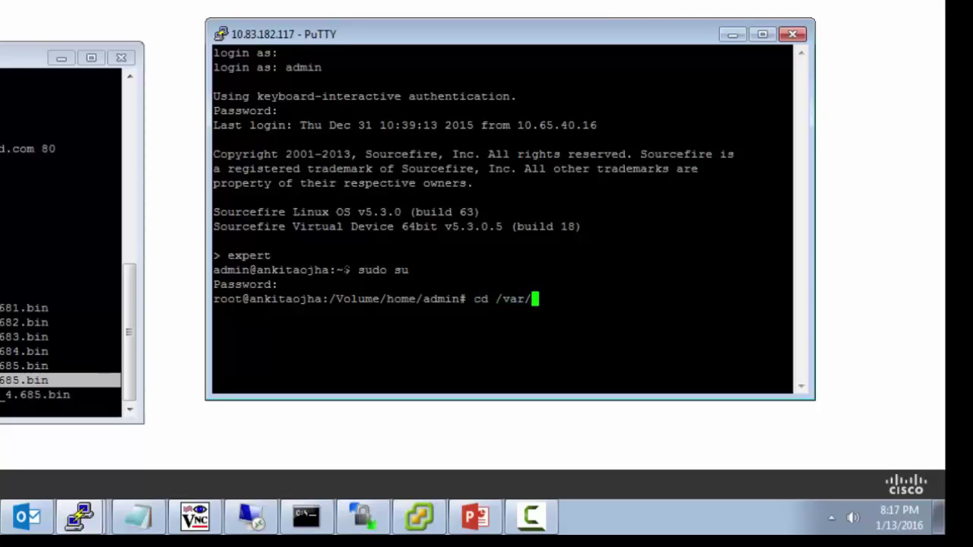
text(sf/cloud)
key(Tab)
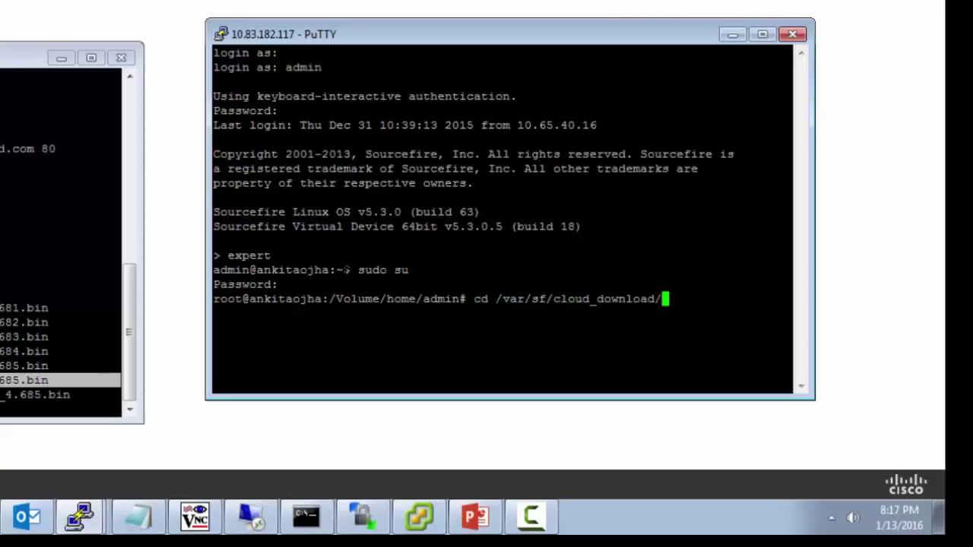
key(Return)
List the bcdb files with "ls -alrt | grep bcdb" and compare the full_bcdb_rep_4.685.bin file size with the Defense Center's copy.
text(ls )
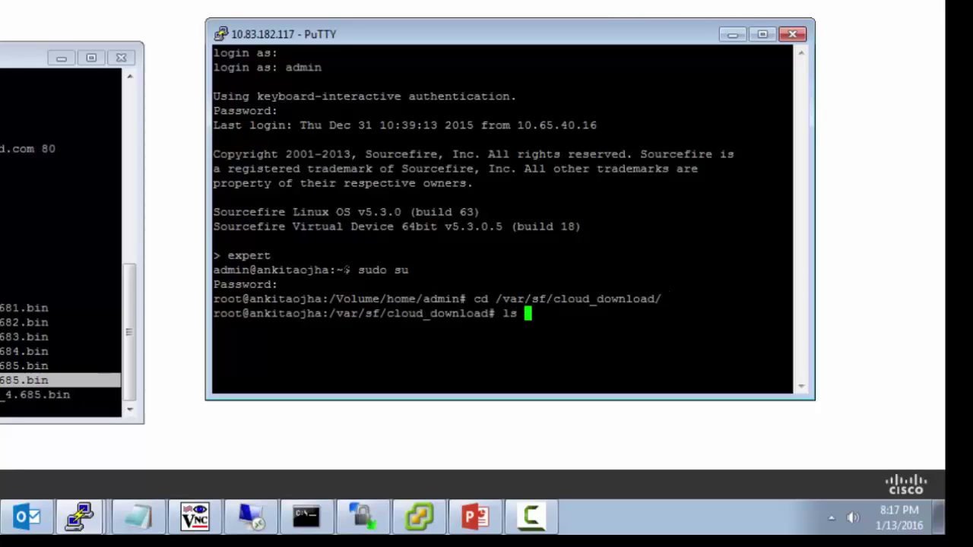
text(-alrt | grep bcdb)
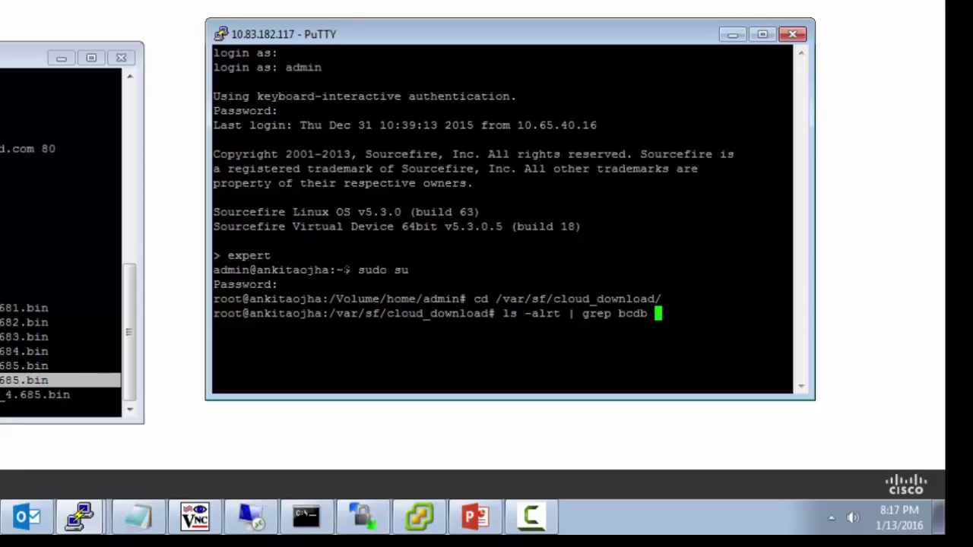
key(Return)
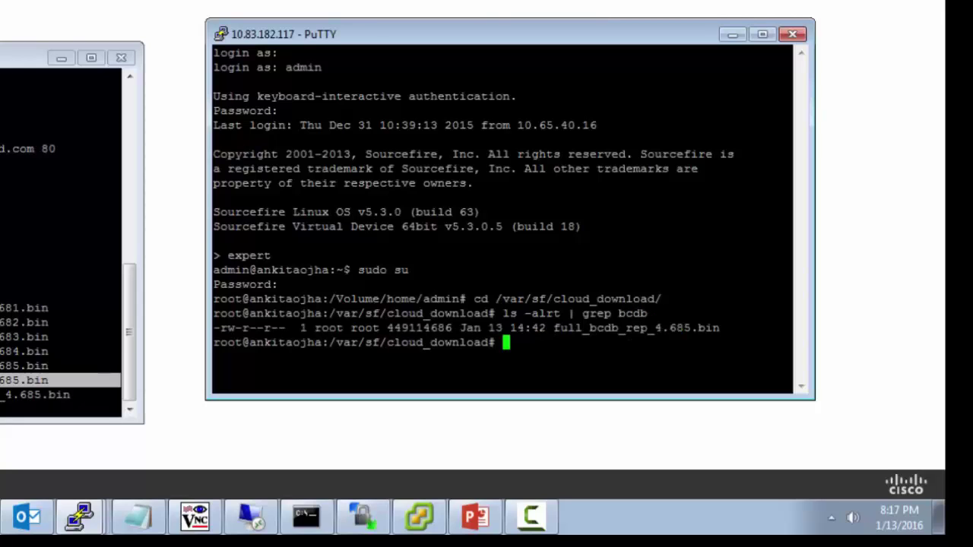
drag(459, 328, 387, 328)
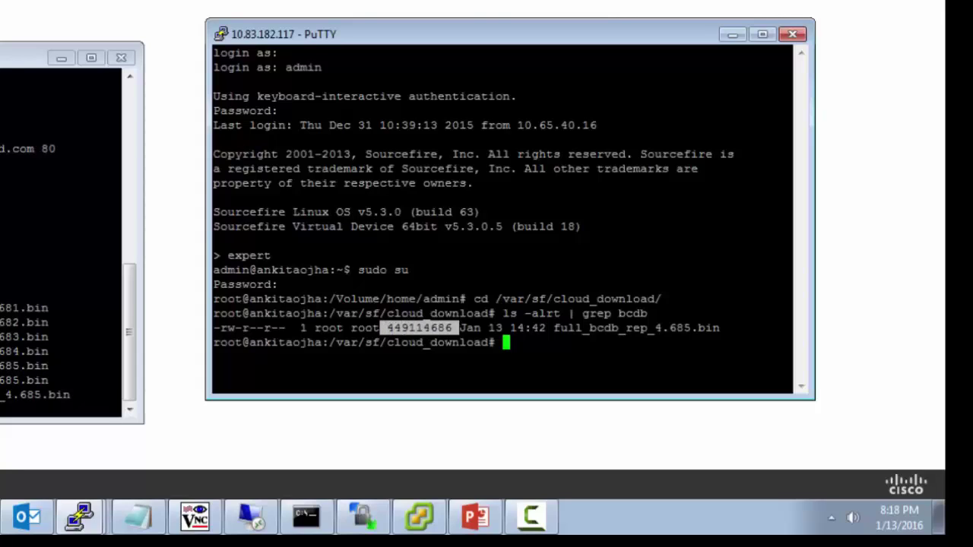
key(alt+Tab)
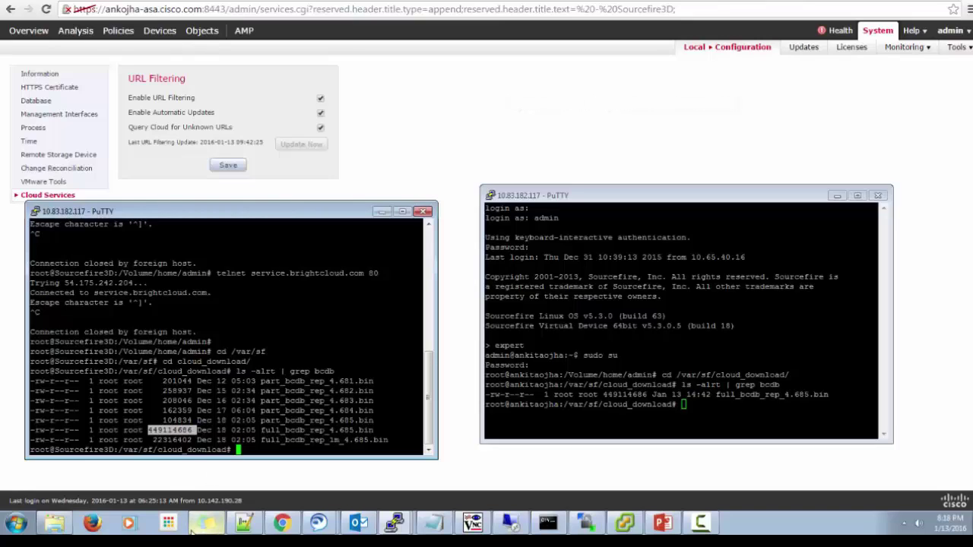
Return to the web interface and open the individual URL objects in Object Management.
mouse_move(195, 522)
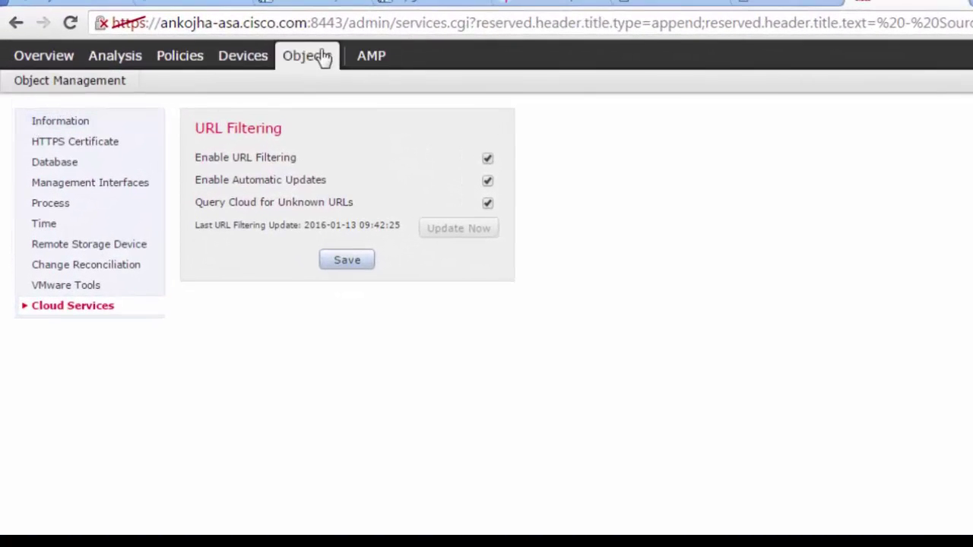
click(107, 79)
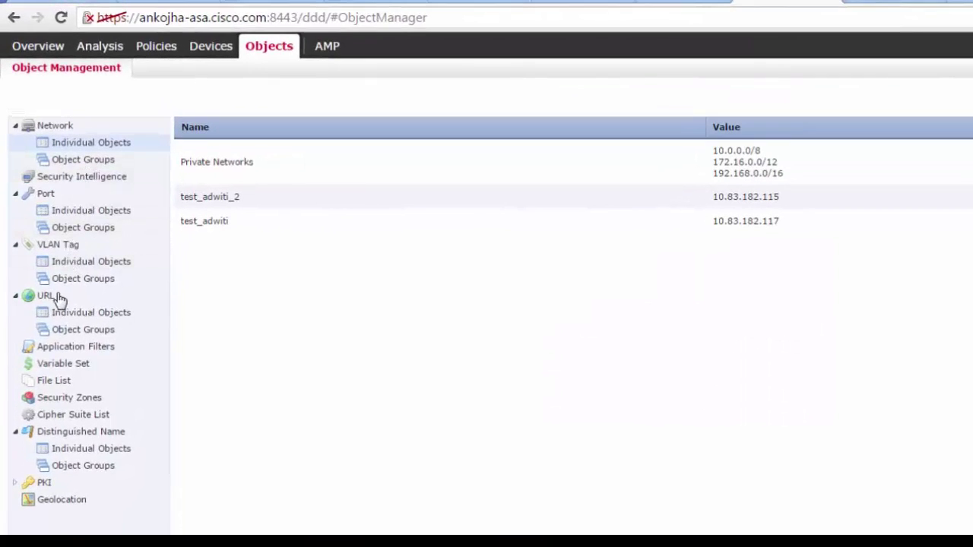
click(46, 296)
click(46, 296)
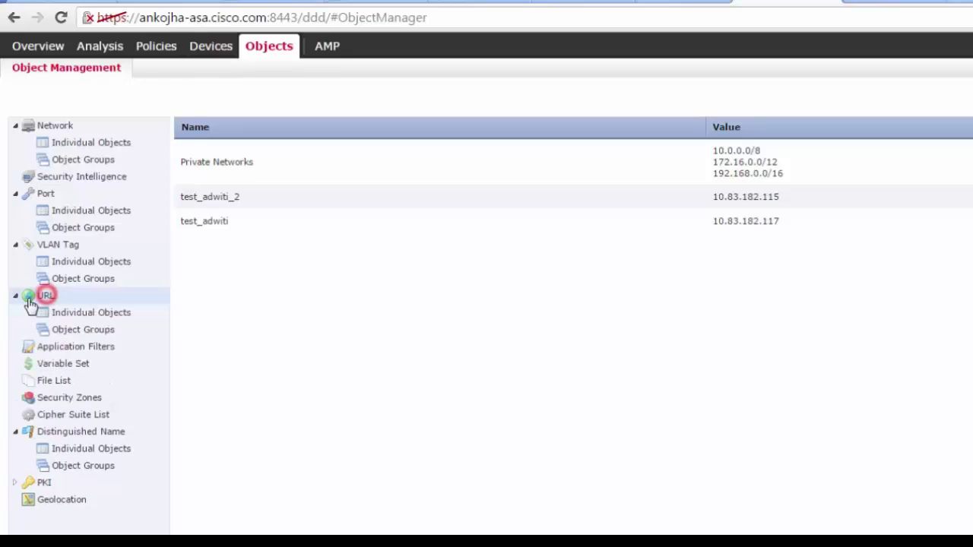
click(78, 313)
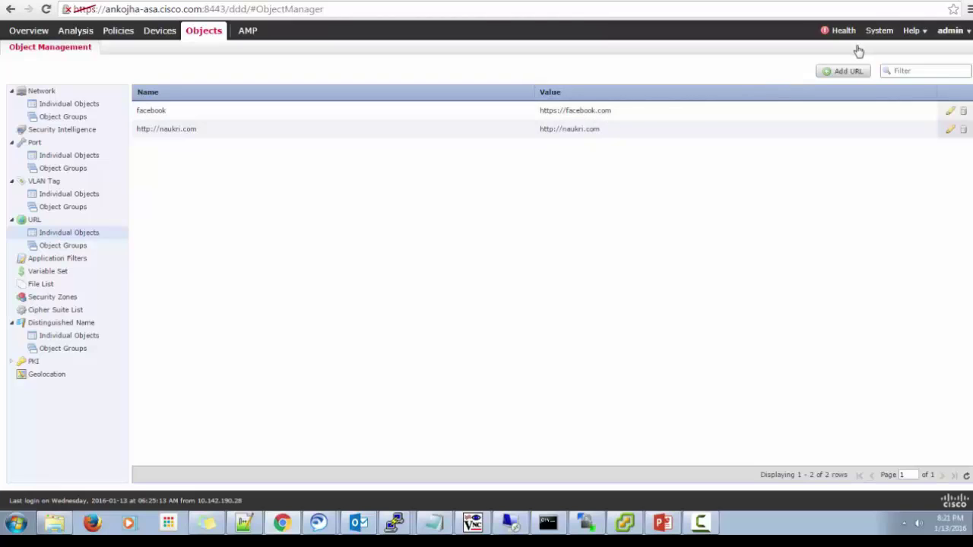
Add a URL object named twitter with the URL twitter.com and save it.
click(827, 71)
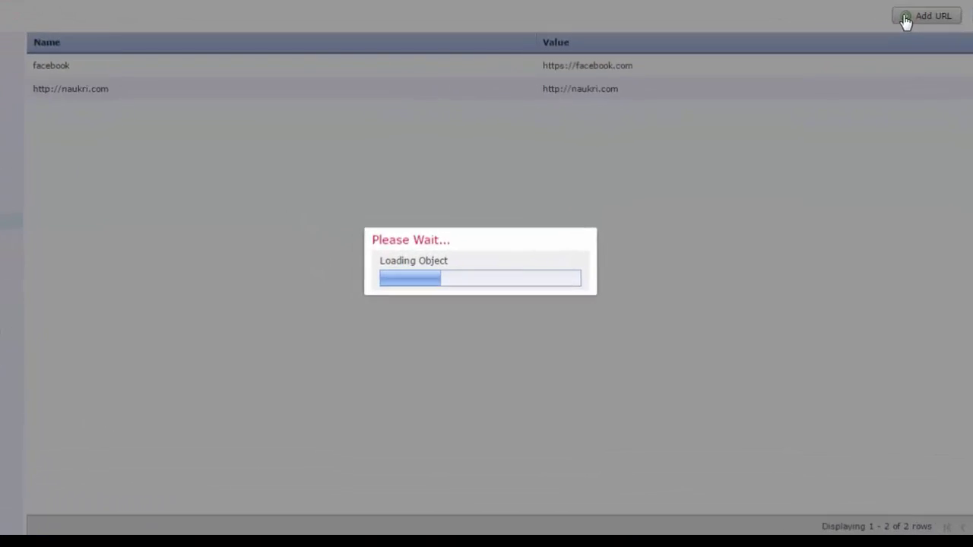
click(502, 256)
text(twit)
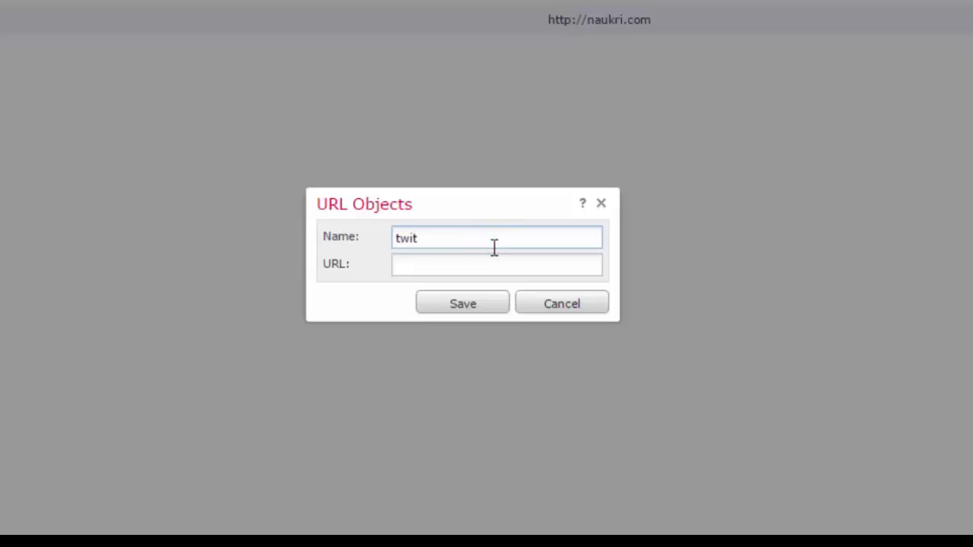
text(ter.com)
key(BackSpace)
key(BackSpace)
key(BackSpace)
key(BackSpace)
click(451, 272)
text(twitter)
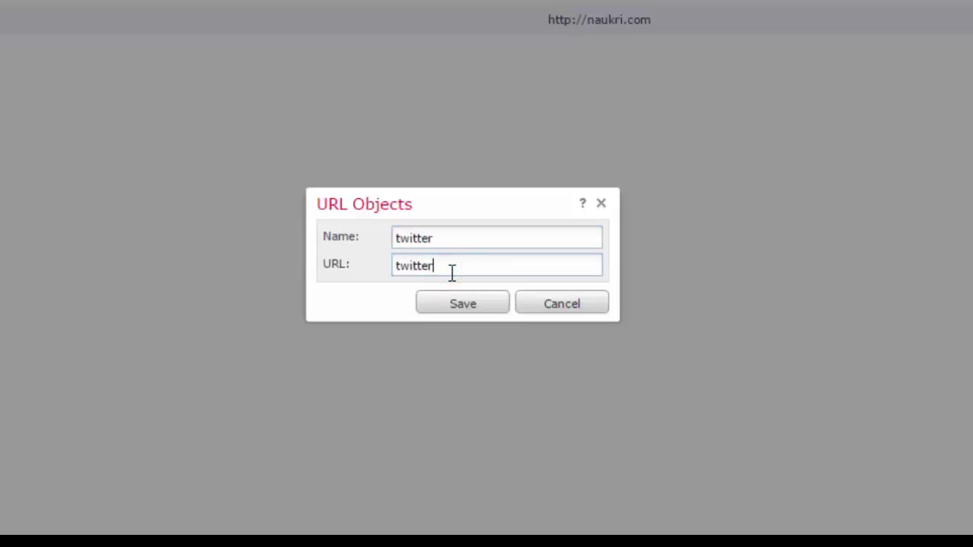
text(.com)
click(469, 305)
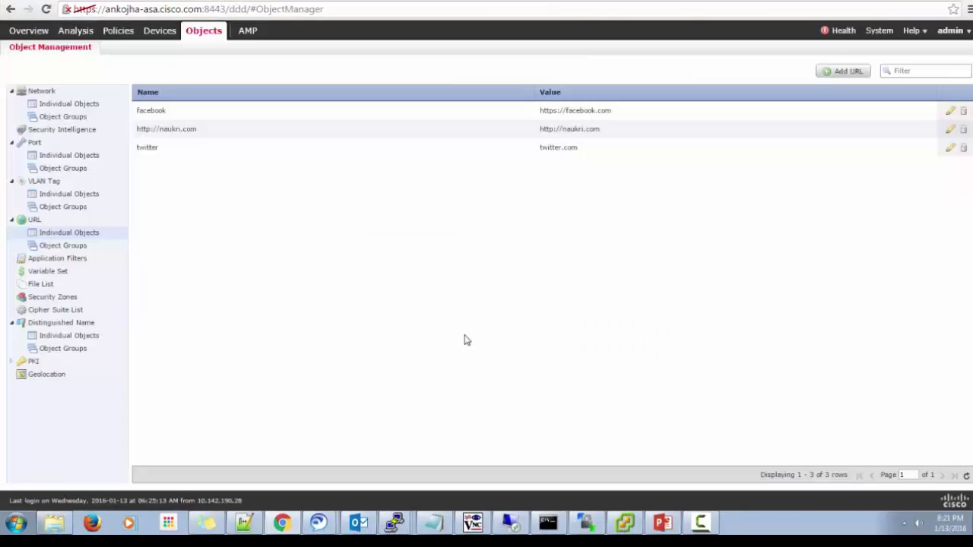
Open the Default Access Control policy for editing from the access control policy list.
click(186, 213)
mouse_move(113, 34)
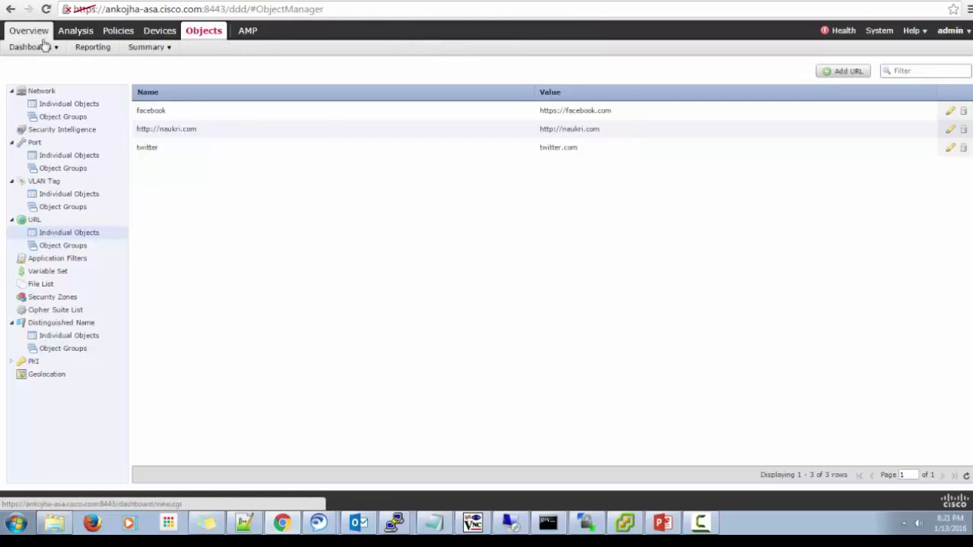
click(50, 51)
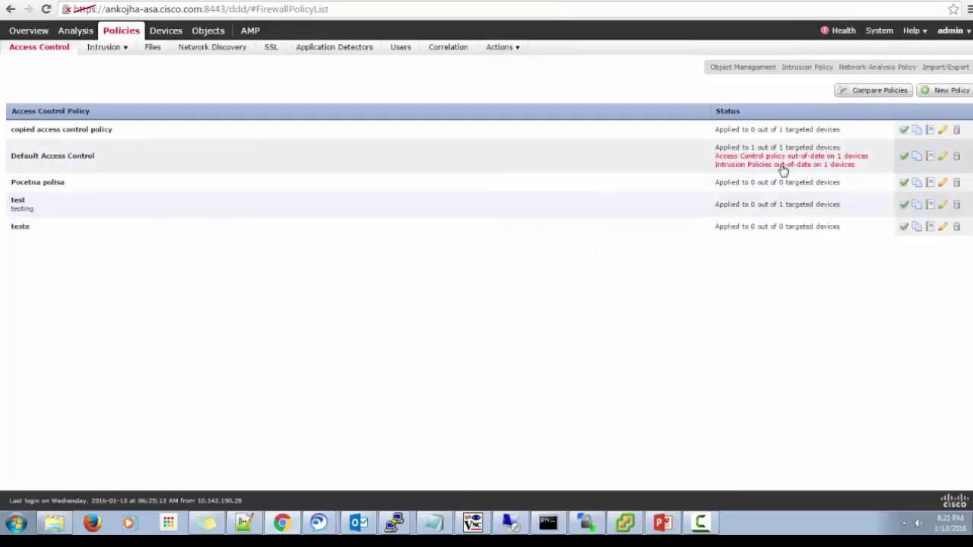
click(944, 157)
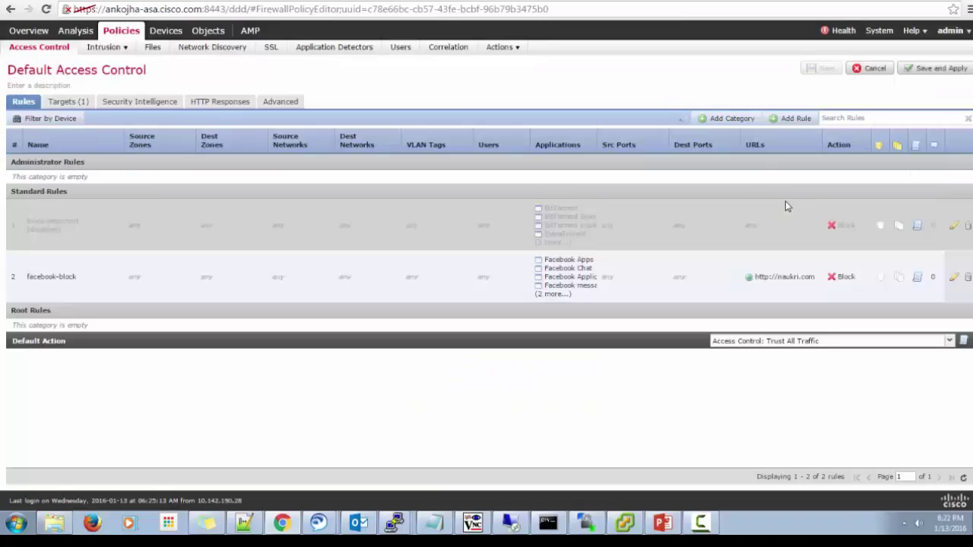
Start a new access control rule named Block-twitter with the Block action.
click(774, 119)
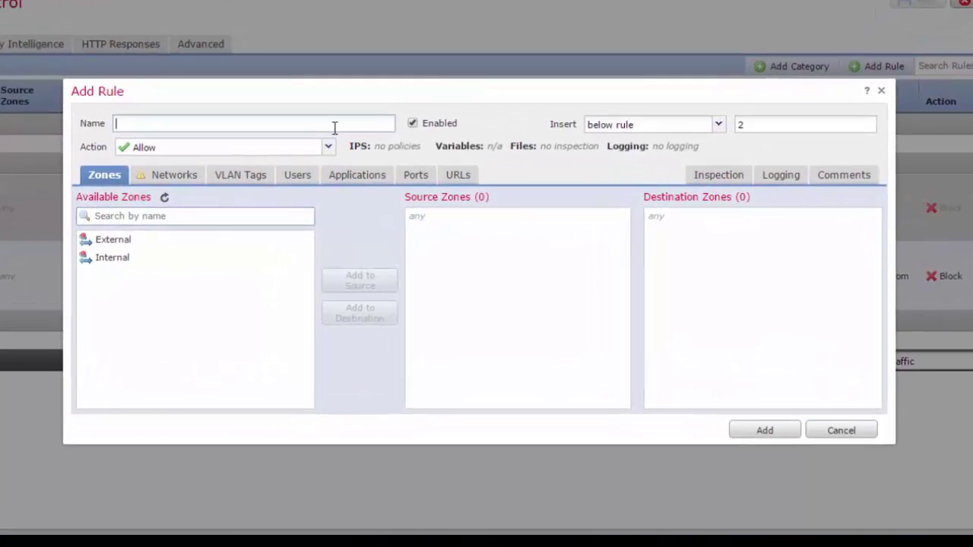
click(348, 139)
text(lock-twitter)
click(328, 147)
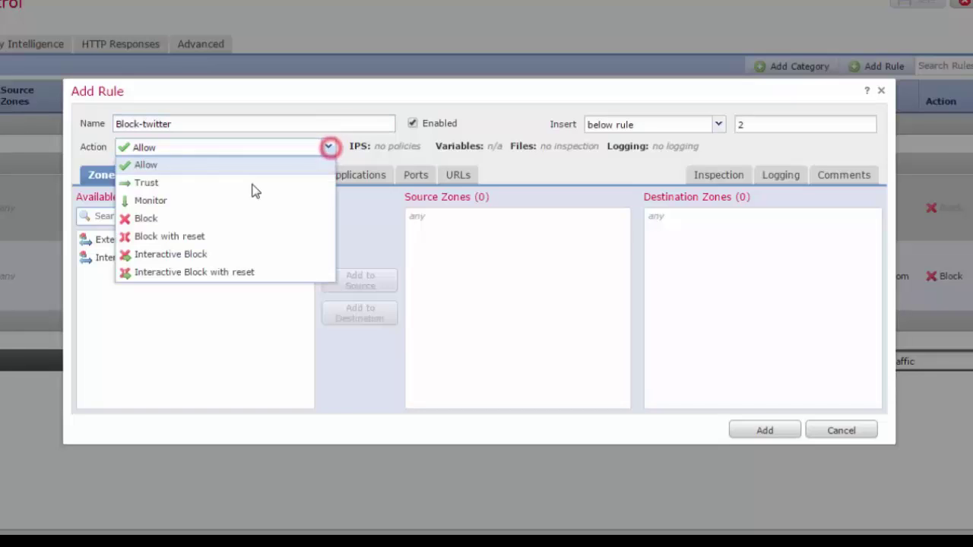
click(196, 218)
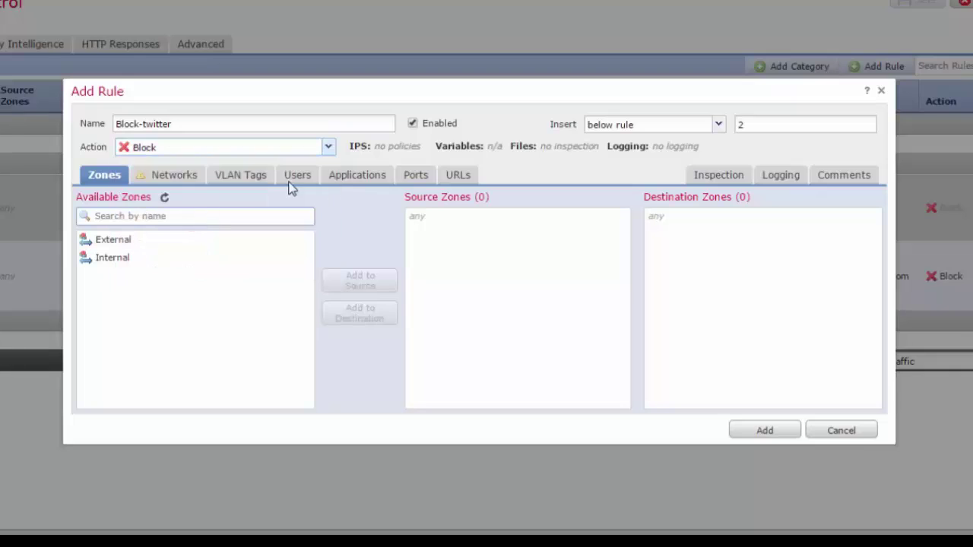
Find the twitter URL object and add it to the Block-twitter rule's selected URLs.
click(456, 174)
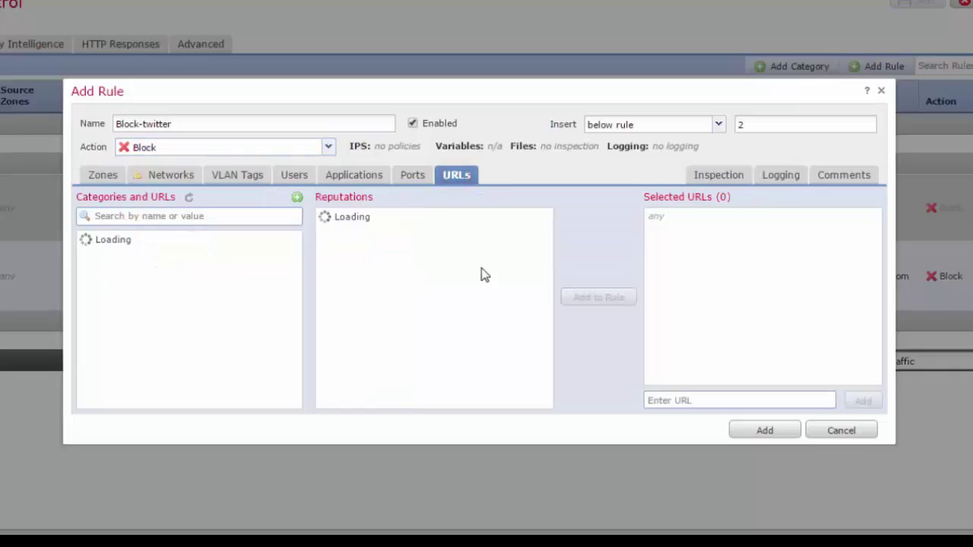
click(264, 217)
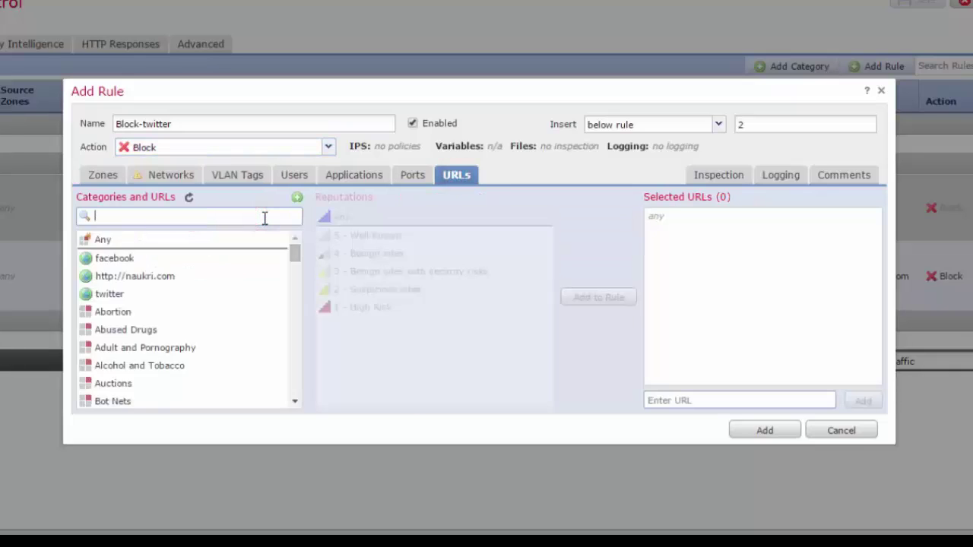
text(twit)
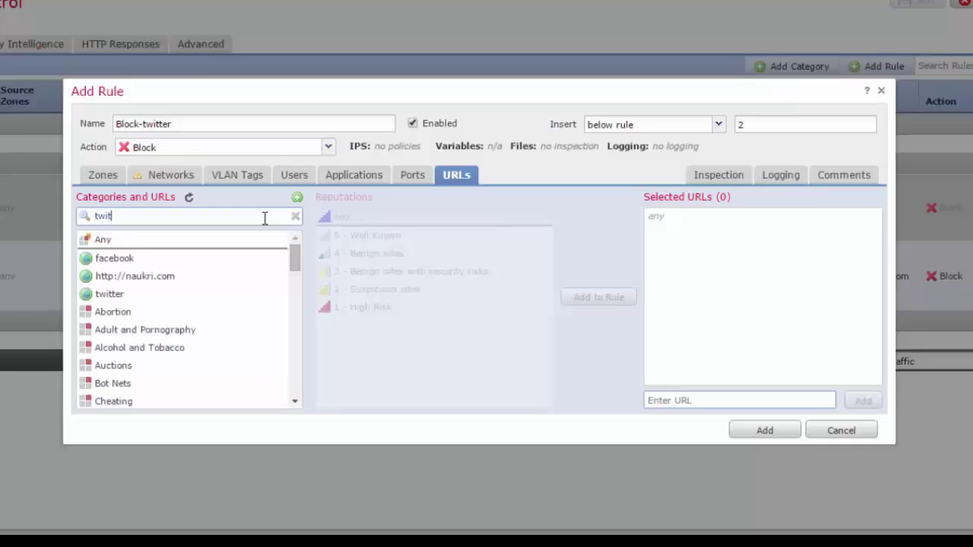
text(ter)
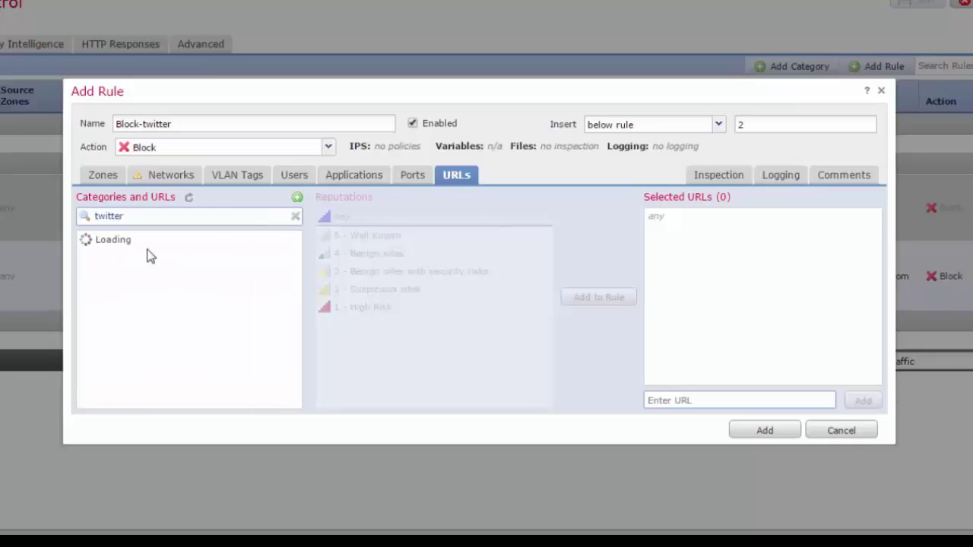
click(121, 259)
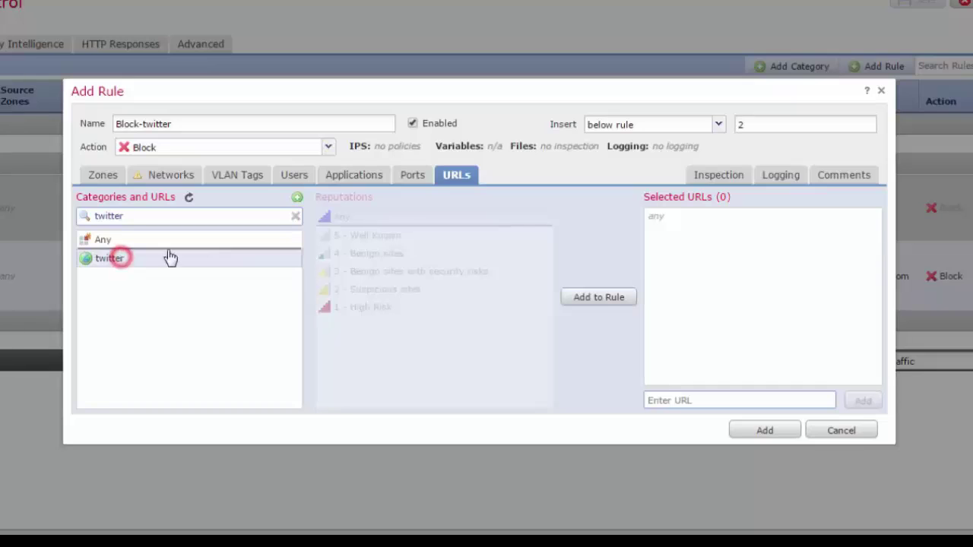
click(598, 296)
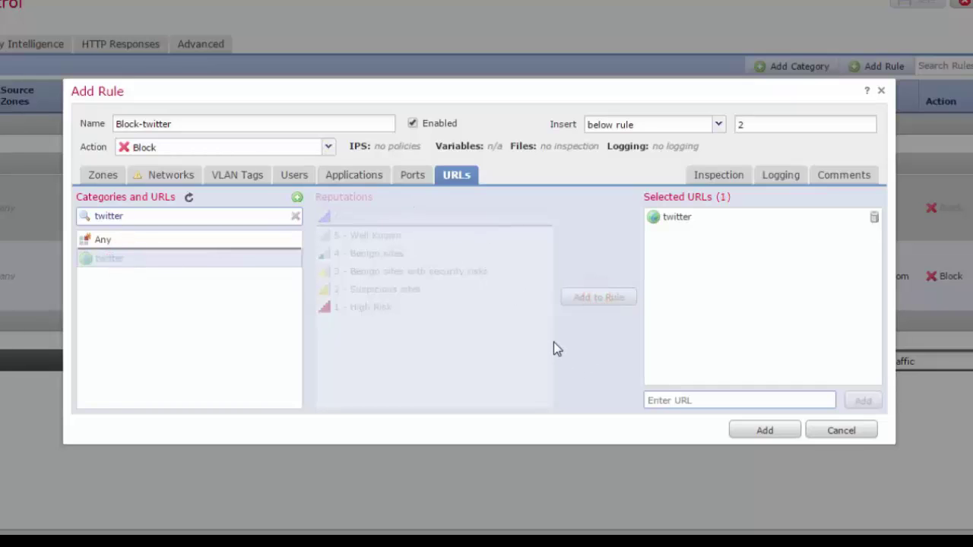
Enable logging at the beginning of connection for the Block-twitter rule and add the rule to the policy.
click(790, 179)
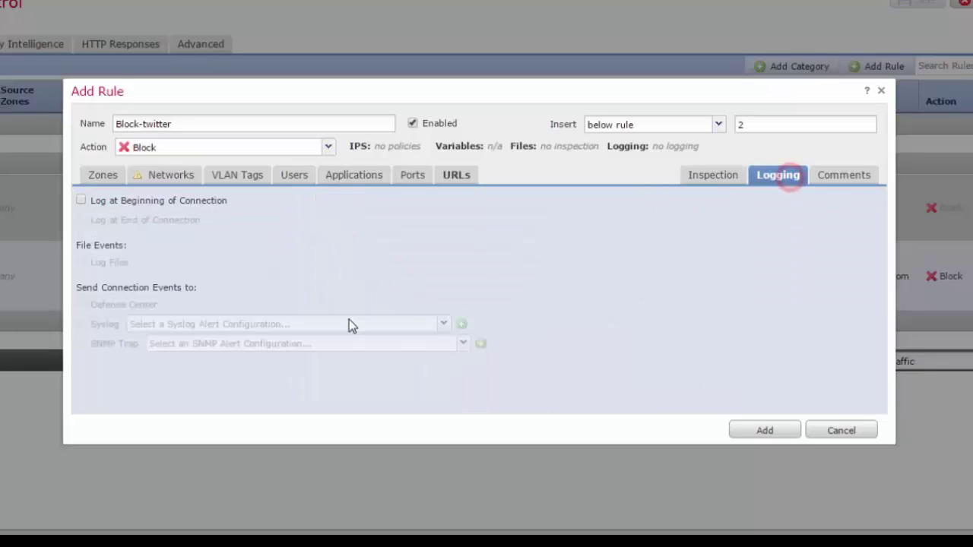
click(81, 202)
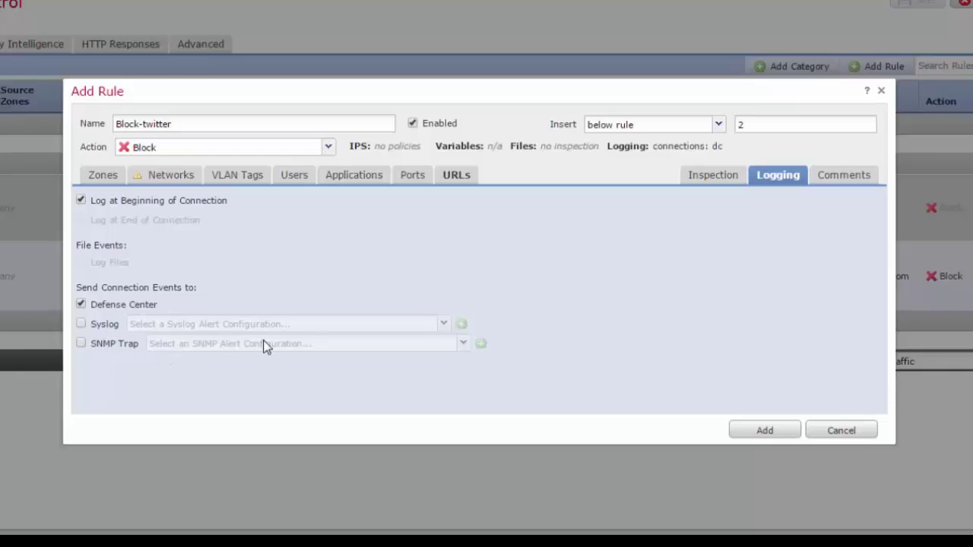
click(781, 435)
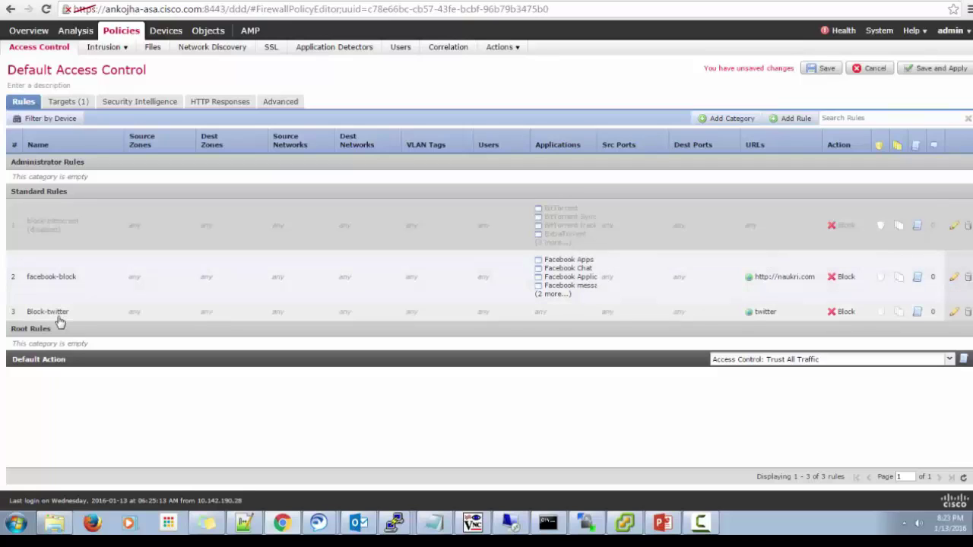
Save the Default Access Control policy with the Block-twitter rule and apply all changes to the affected devices.
drag(61, 321, 328, 314)
click(937, 69)
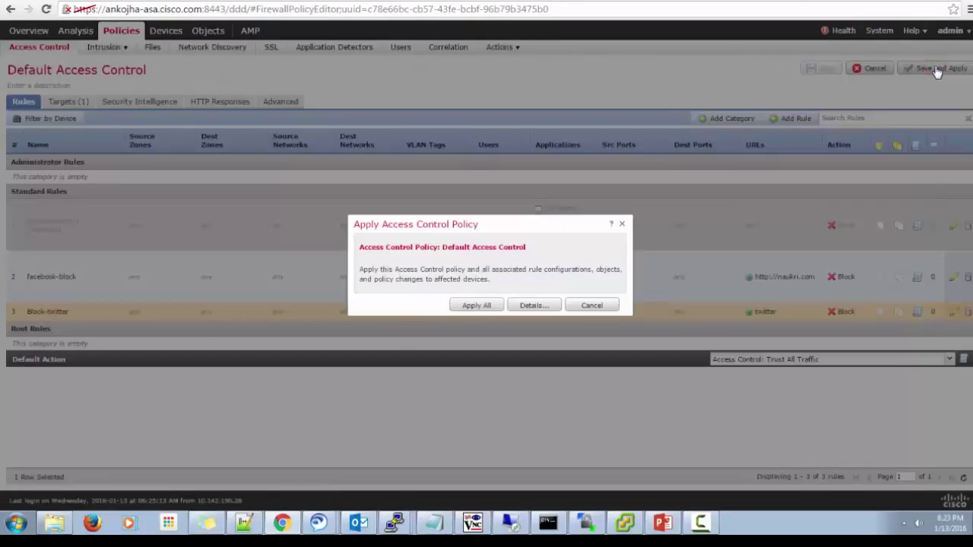
click(489, 305)
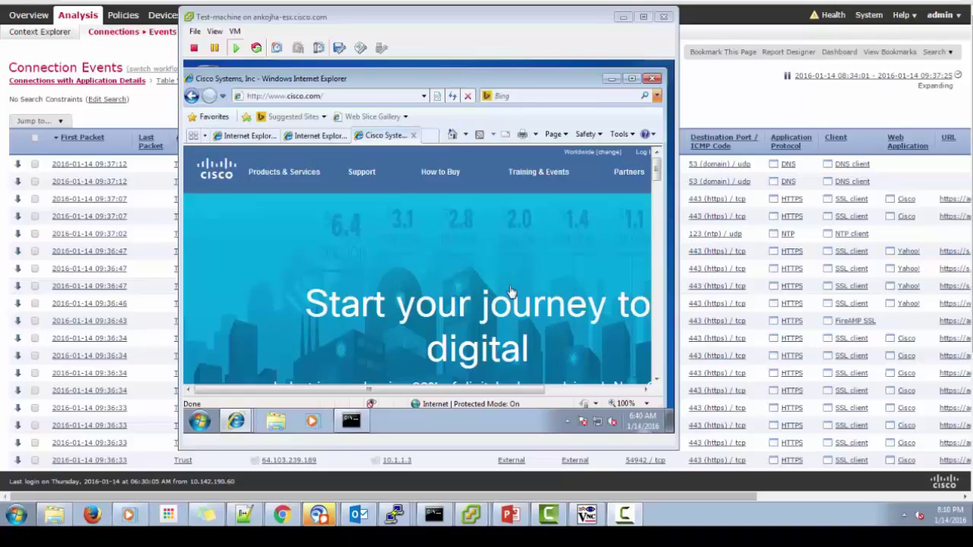
Browse to twitter.com in Internet Explorer on the Test-machine virtual machine to test the block rule.
click(338, 102)
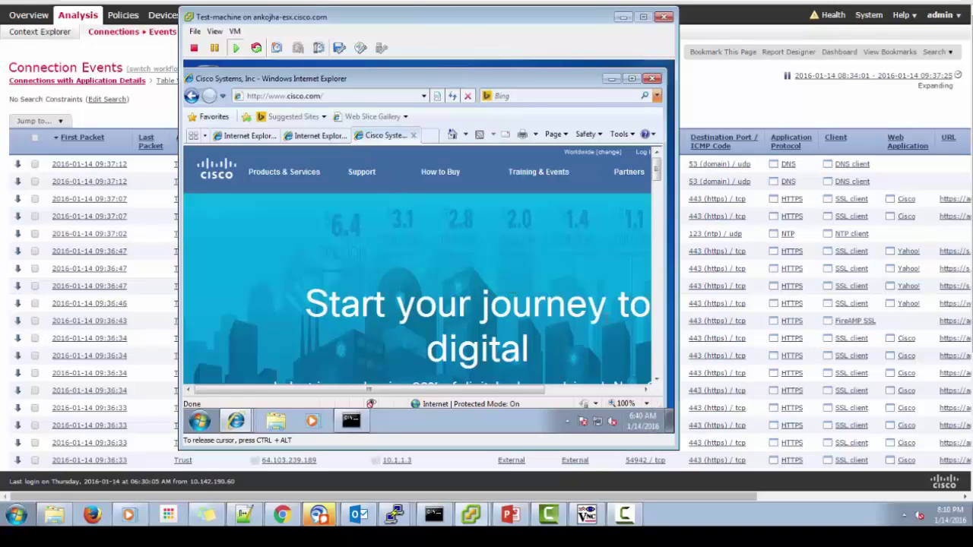
click(360, 103)
text(twit)
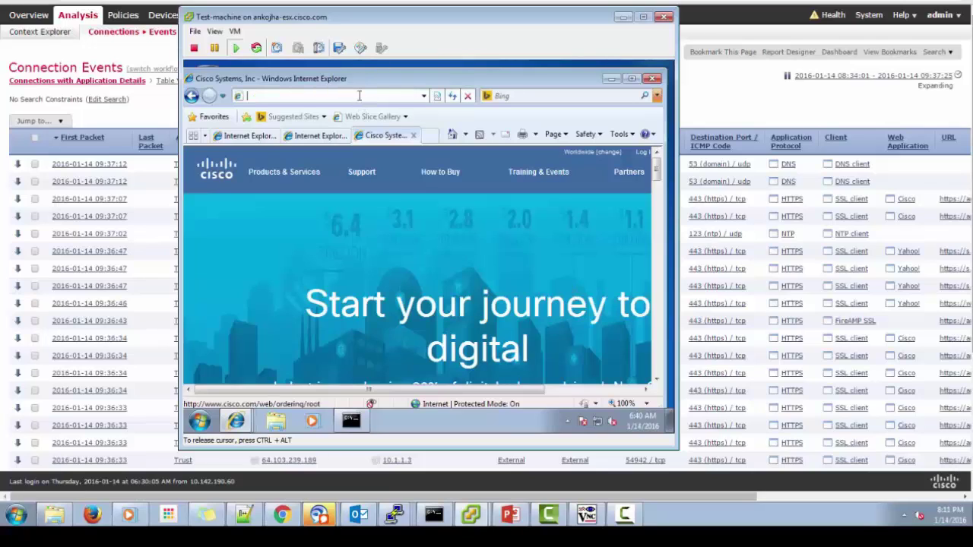
text(ter.com)
key(Return)
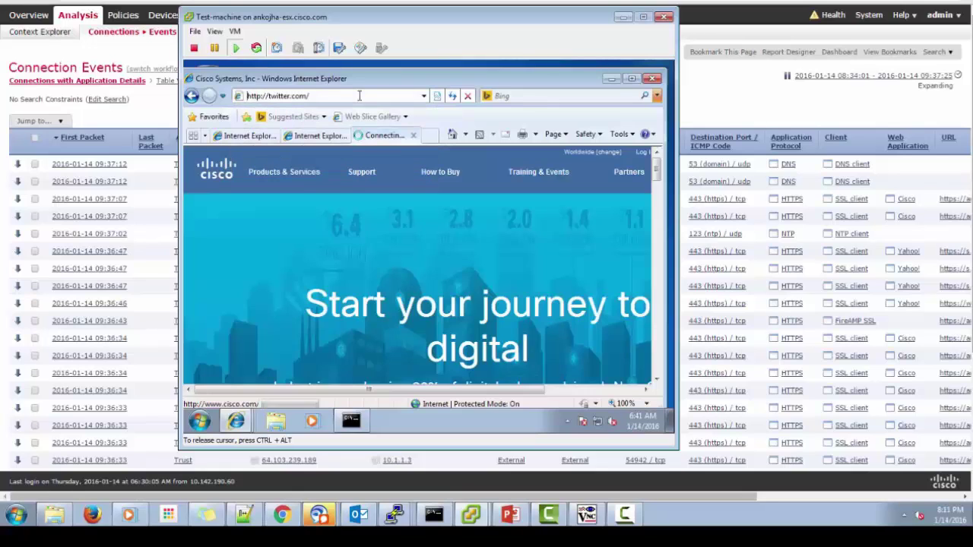
Switch to the second Internet Explorer tab on the test machine and browse to yahoo.com.
click(317, 140)
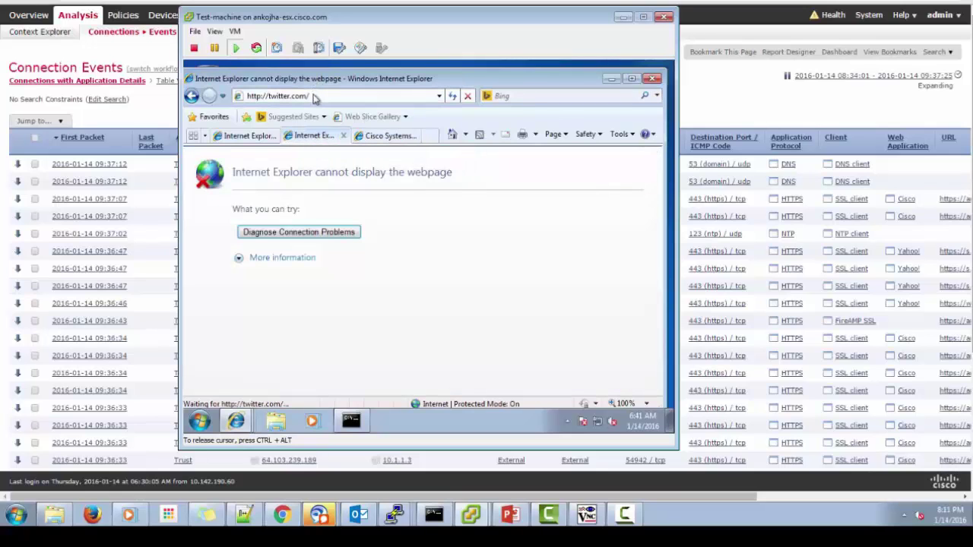
click(314, 99)
text(yahoo)
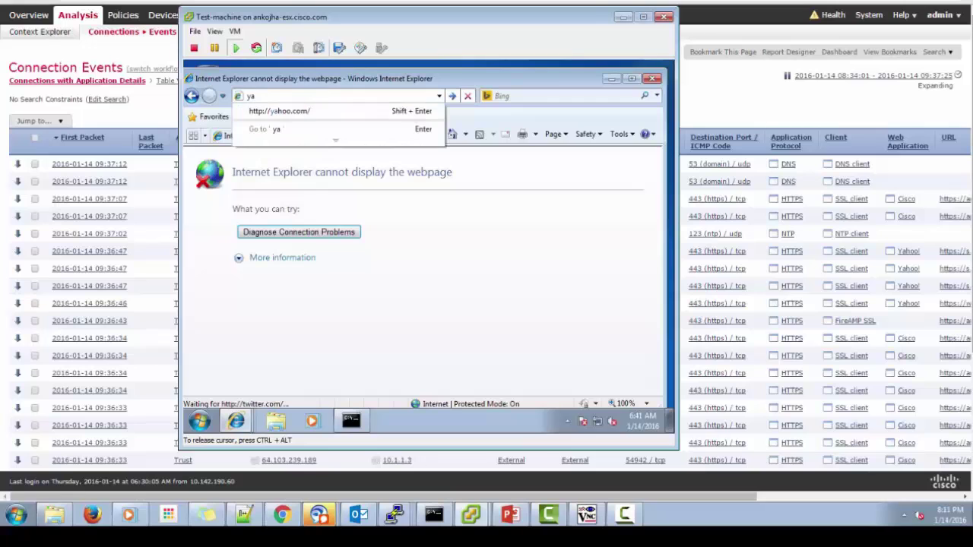
text(.com)
key(Return)
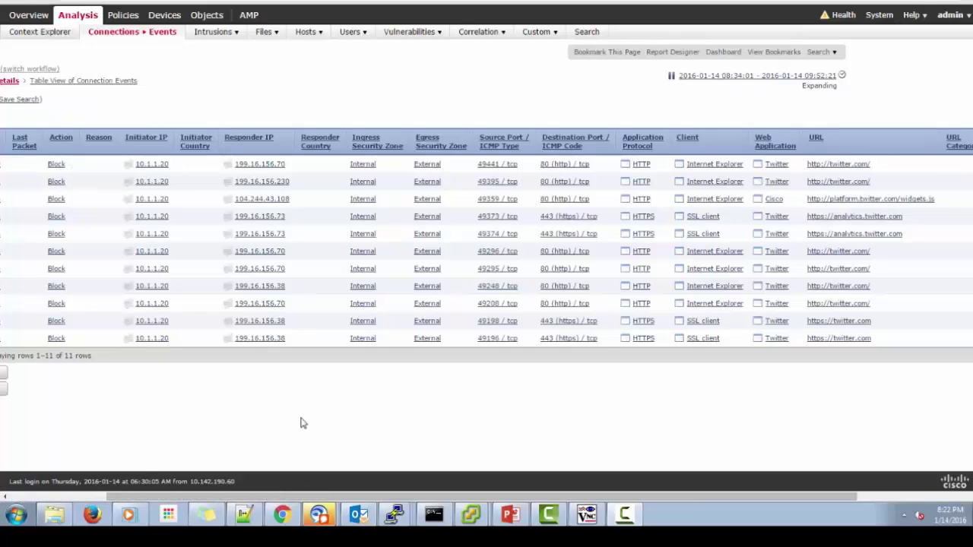
Open the table view of the blocked Twitter connection events and examine their URL, access control policy and rule columns.
click(32, 498)
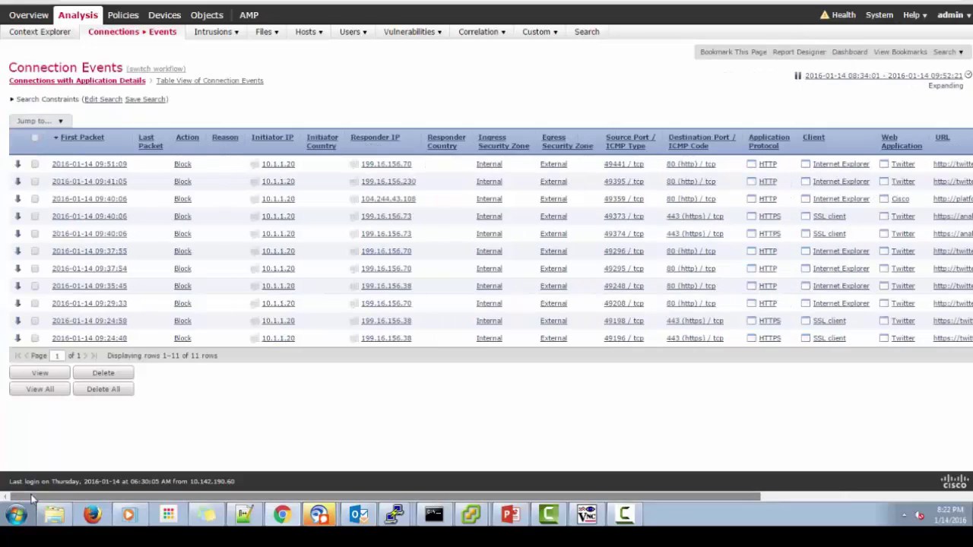
click(35, 165)
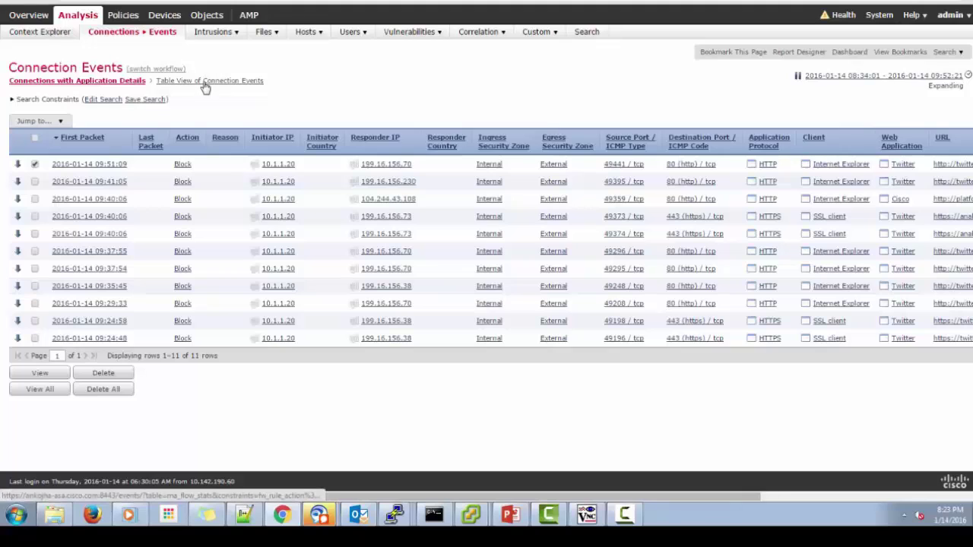
click(277, 80)
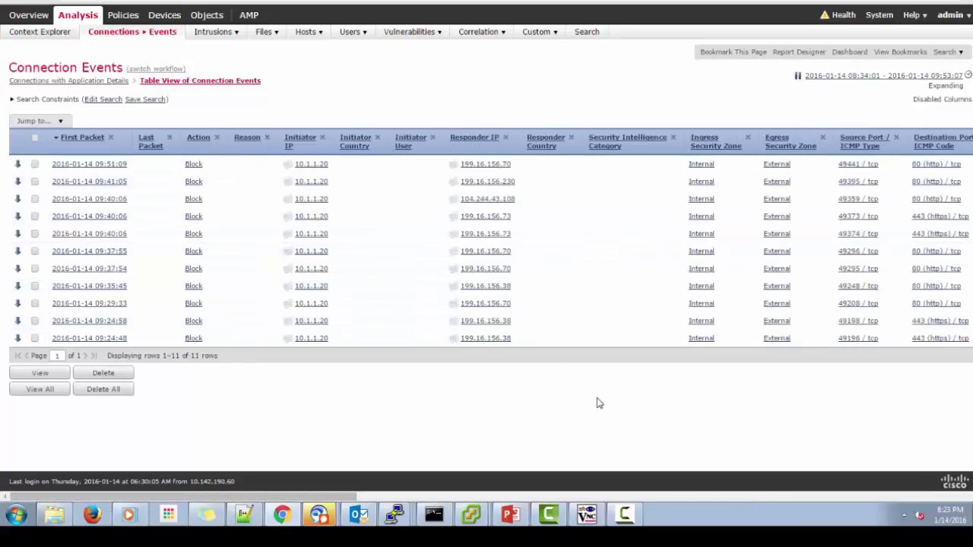
click(879, 498)
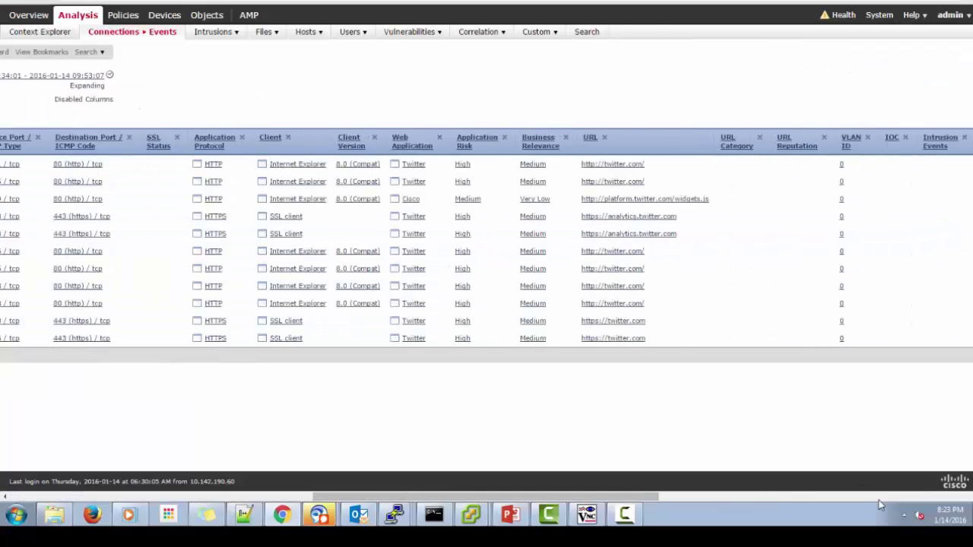
click(879, 498)
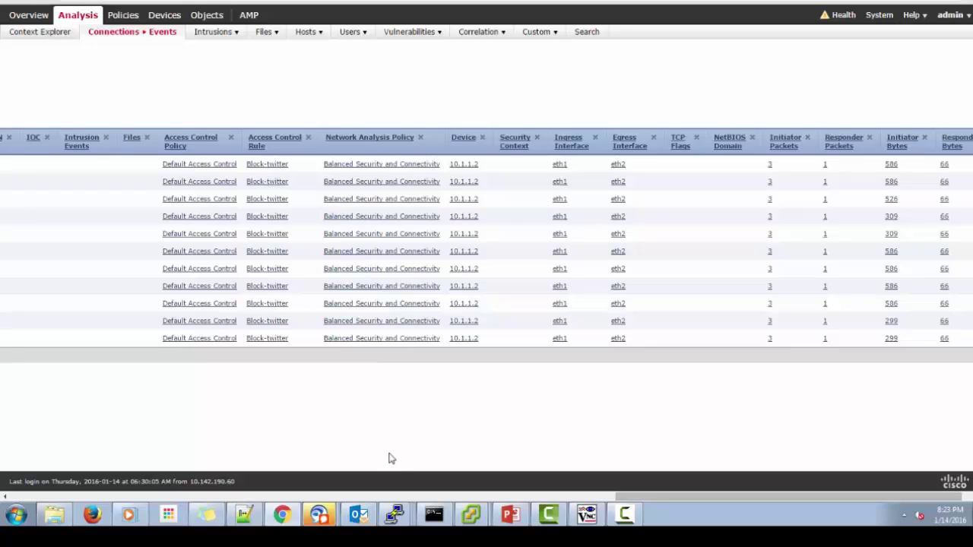
Switch to the PuTTY session of the managed device and run system support firewall-engine-debug.
click(395, 516)
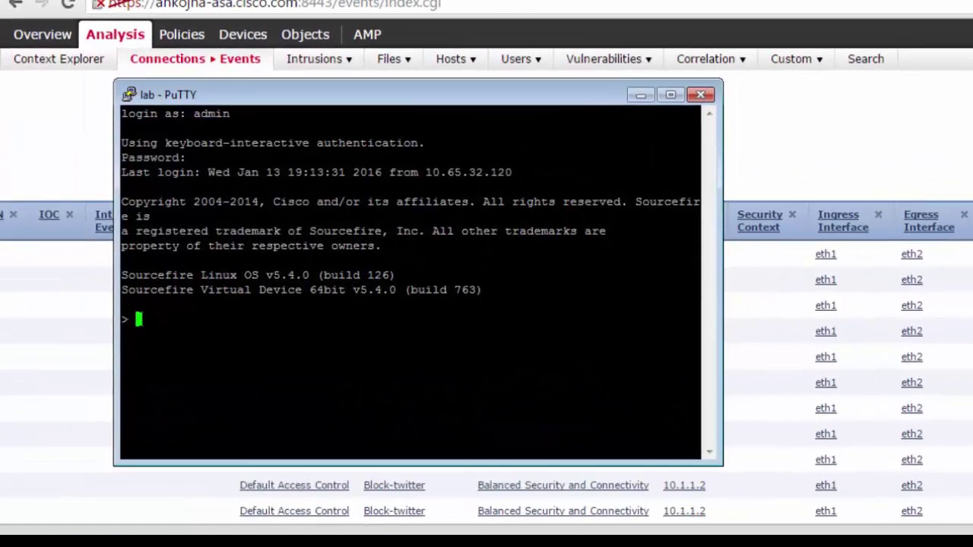
text(system )
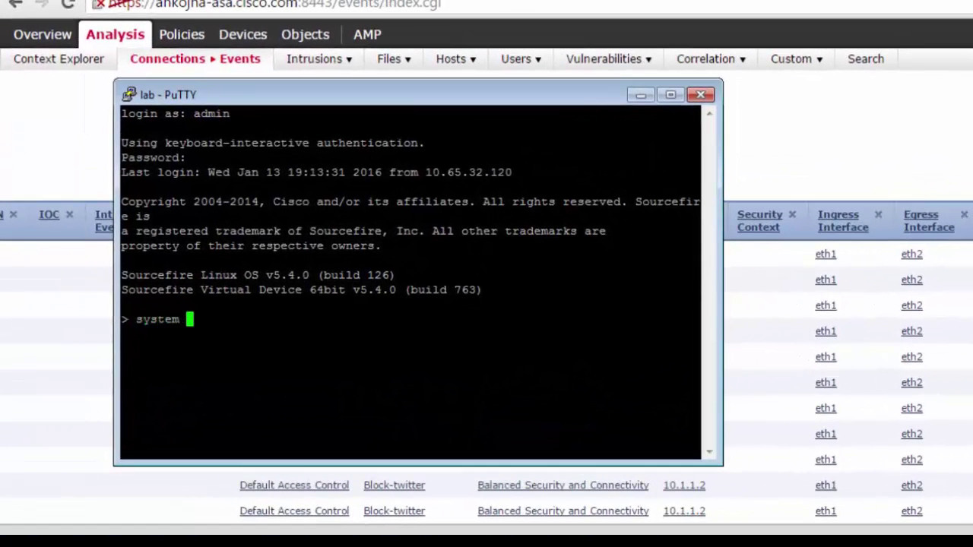
text(support fire)
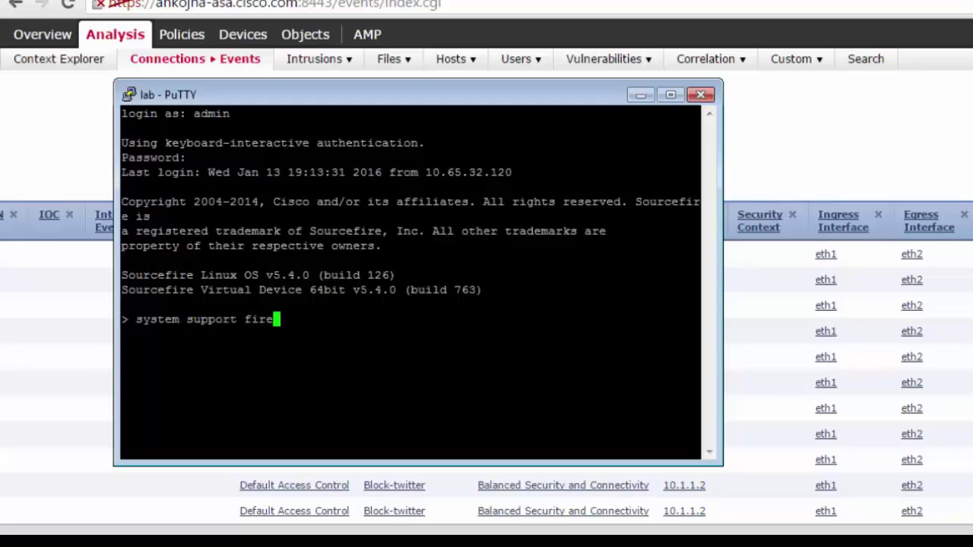
key(Tab)
text(ebug)
key(Return)
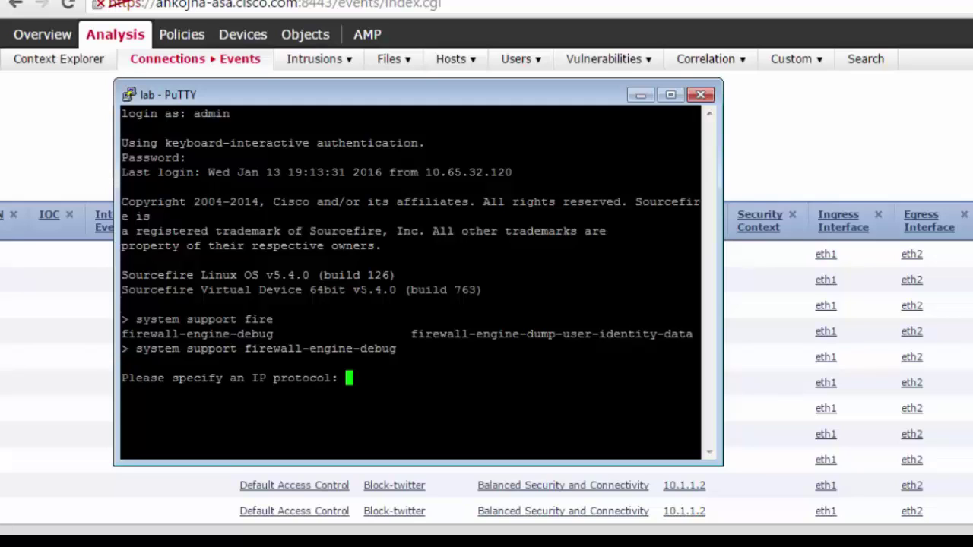
Filter the firewall engine debug by protocol tcp and client IP 10.1.1.20, leaving client port, server IP and server port blank.
text(tcp)
key(Return)
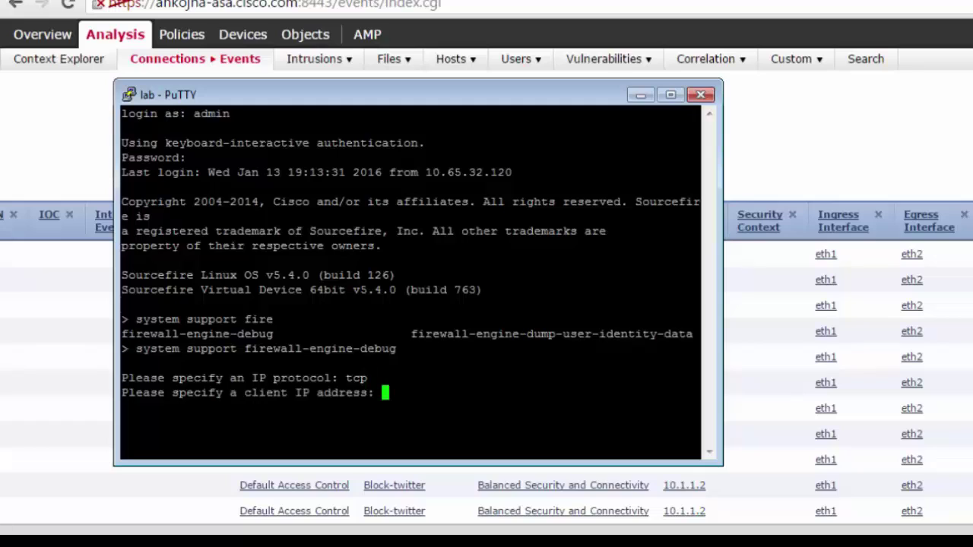
text(10.1.1)
text(.20)
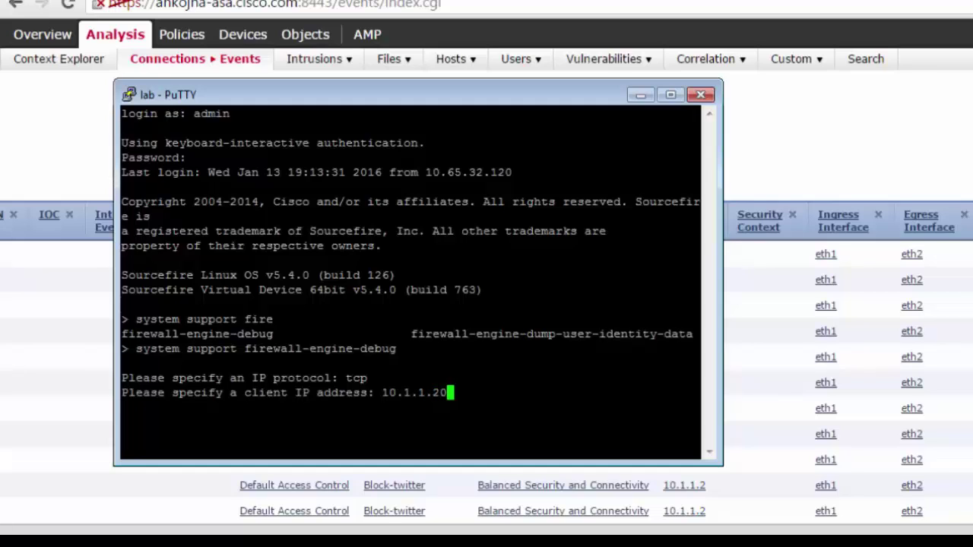
key(Return)
key(Return)
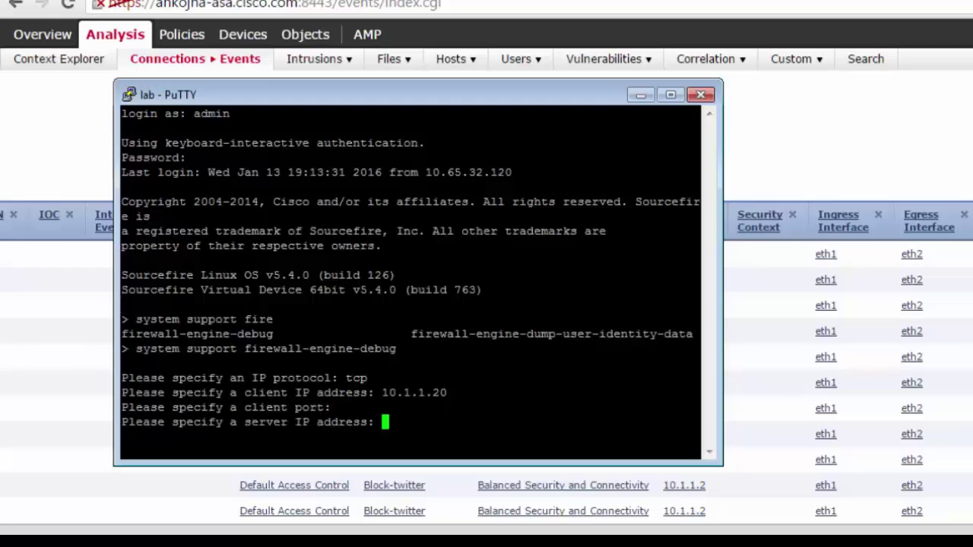
key(Return)
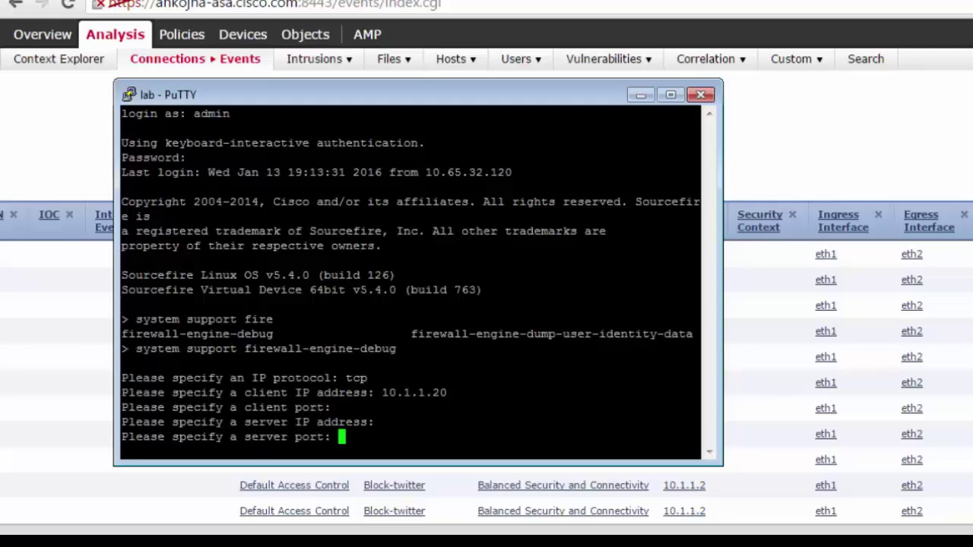
key(Return)
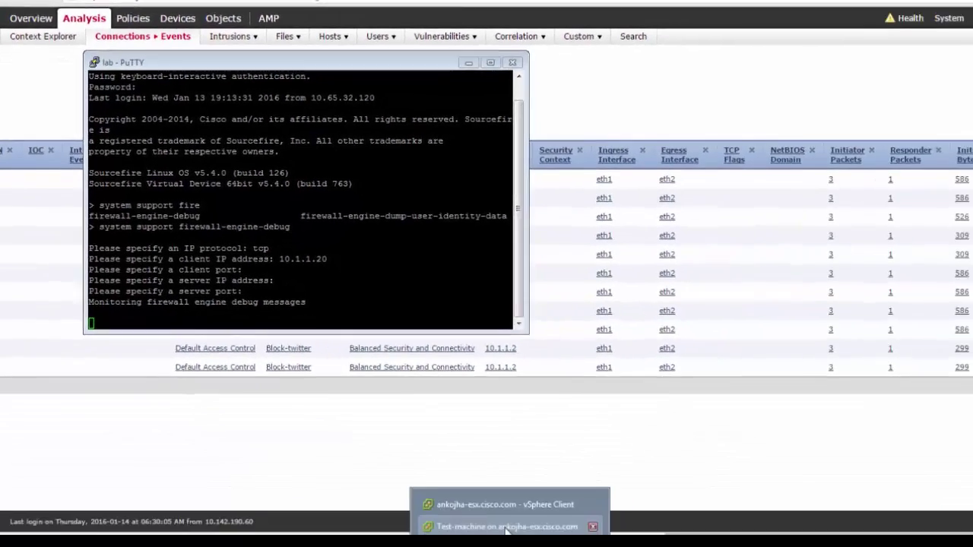
click(500, 524)
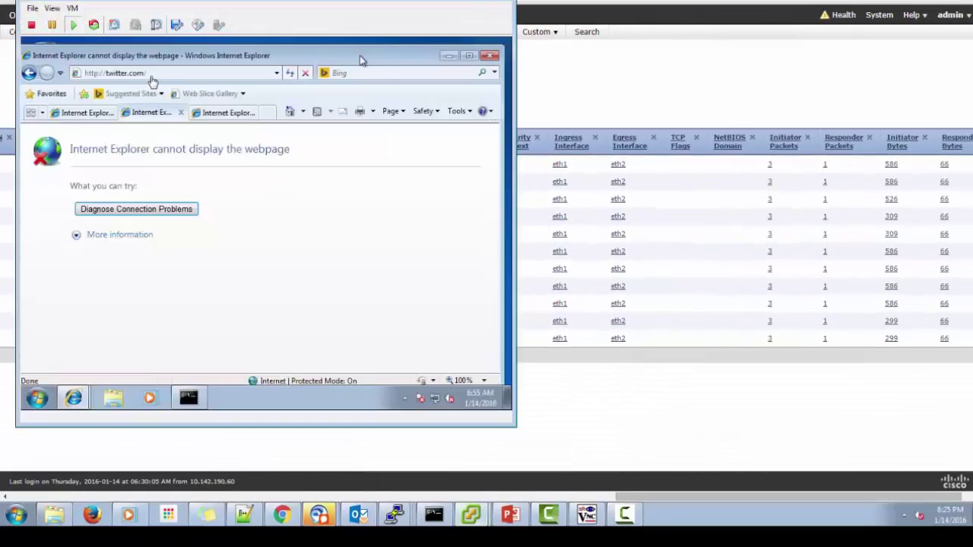
click(361, 60)
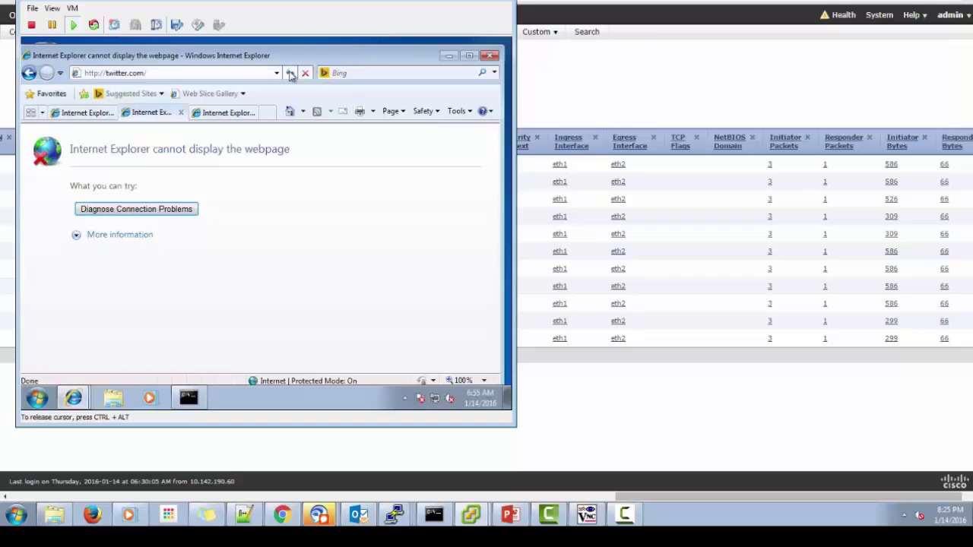
click(177, 71)
key(Return)
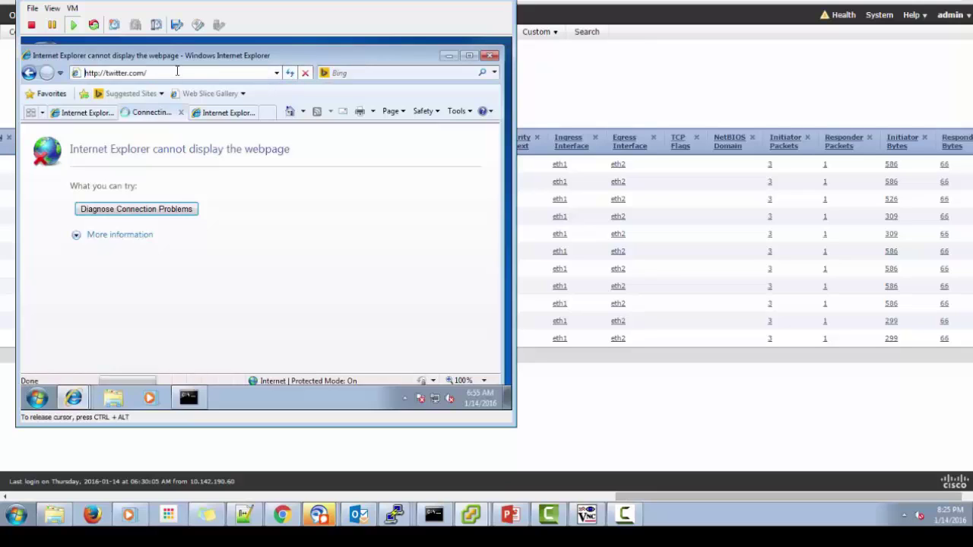
Return from the test machine to the PuTTY session, highlight the debug output from the Block-twitter match onward, and stop the firewall engine debug.
key(ctrl+alt)
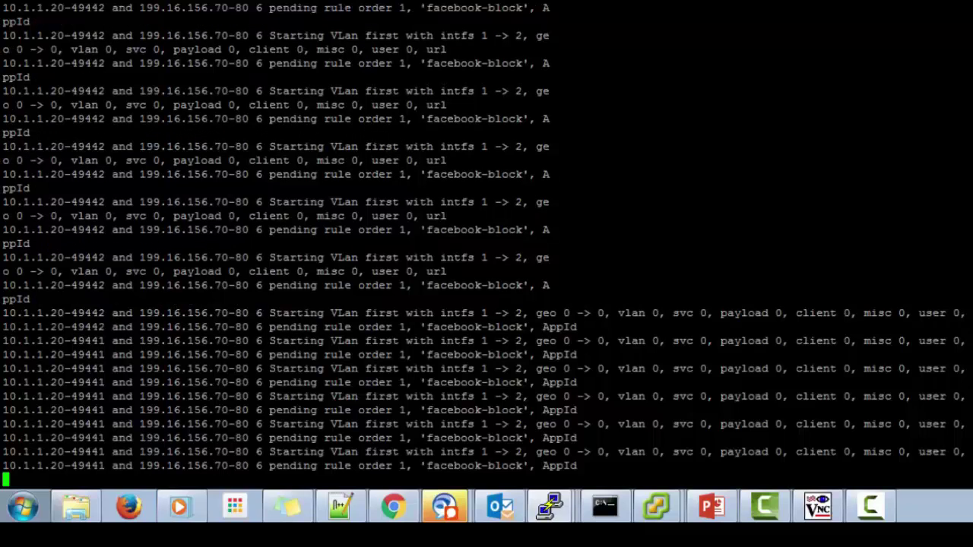
drag(3, 3, 778, 421)
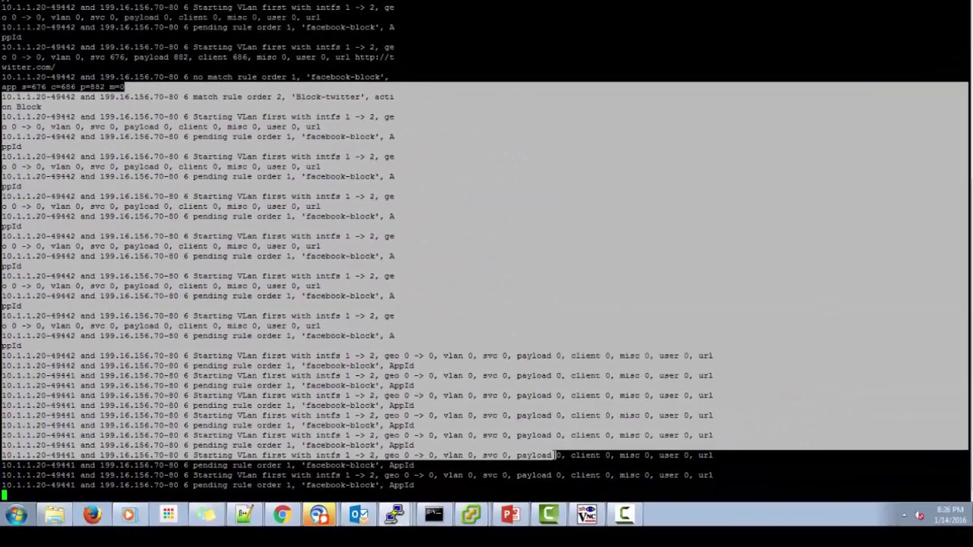
key(ctrl+c)
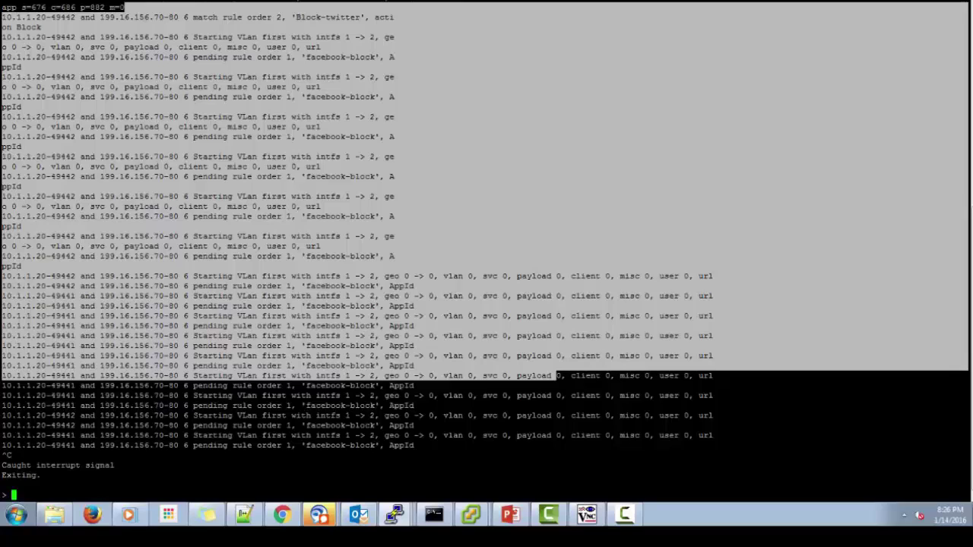